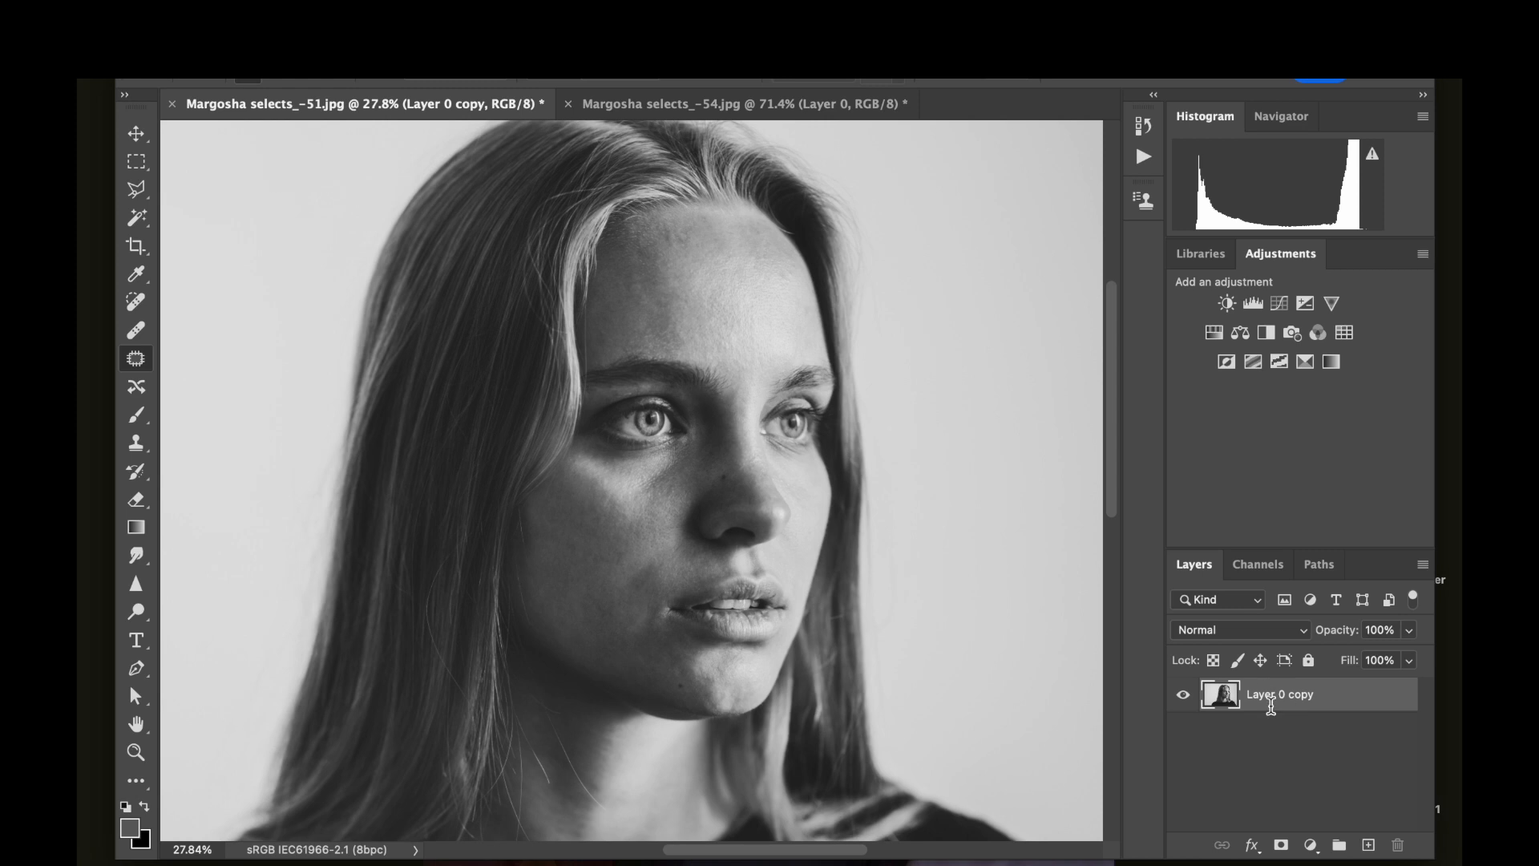
# Look over both open portraits, and examine the lips in Margosha selects_-51.jpg up close.
pyautogui.click(623, 105)
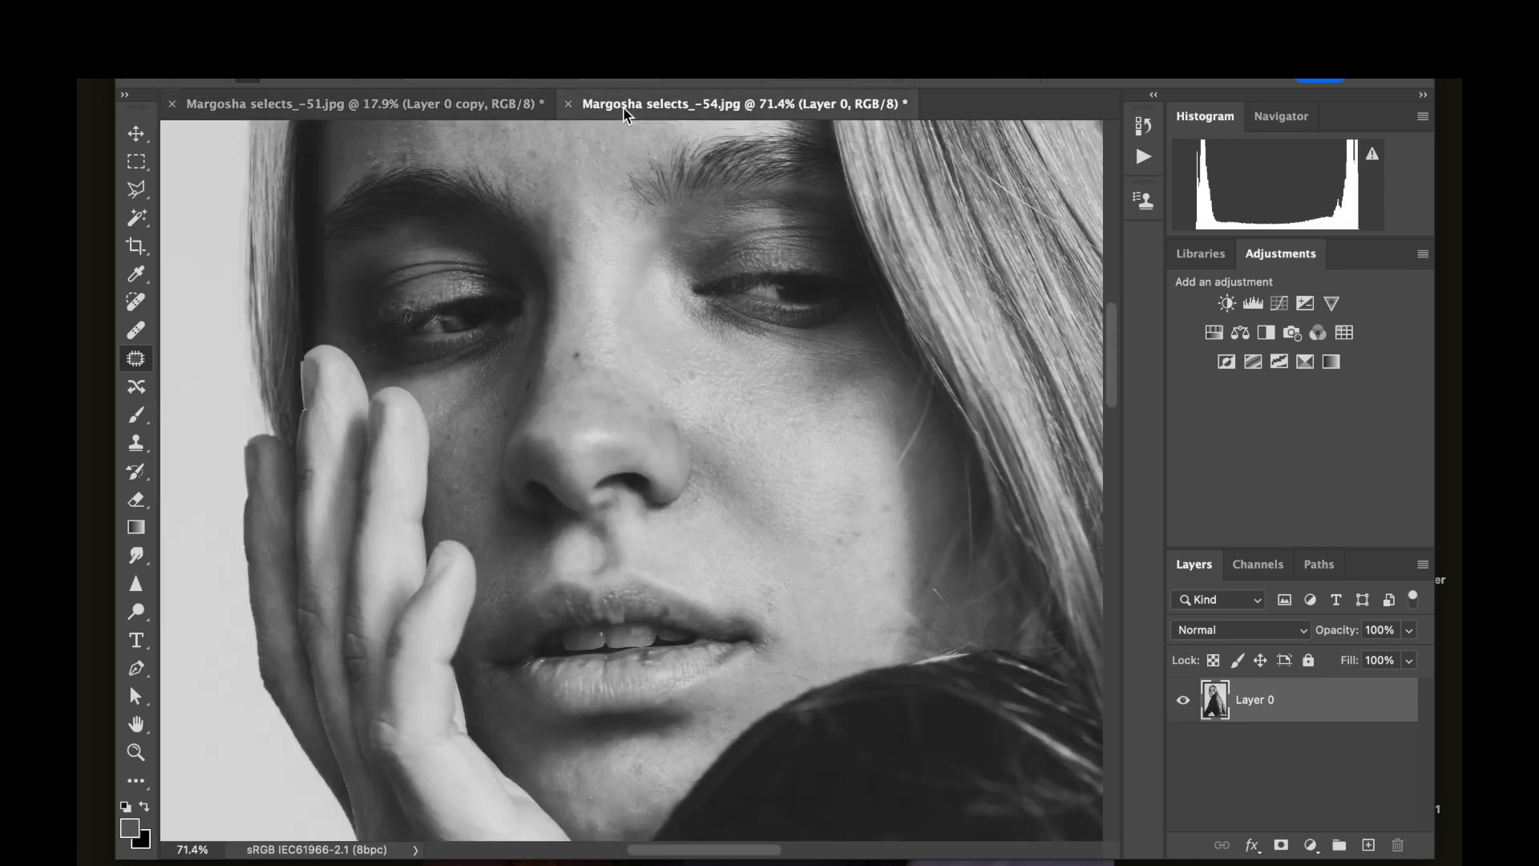
pyautogui.press('super+0')
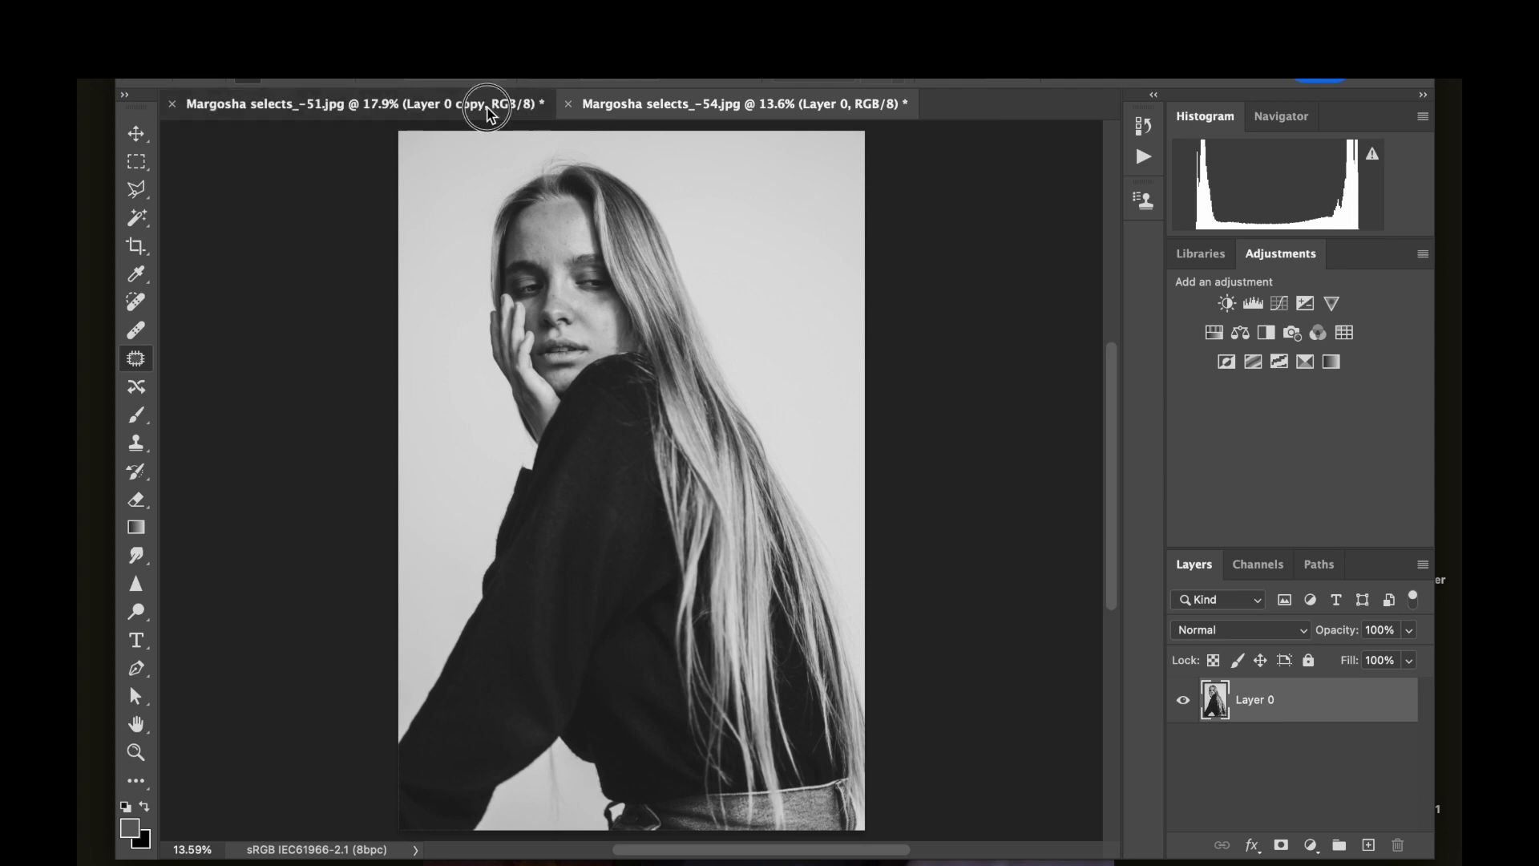
pyautogui.click(490, 110)
pyautogui.scroll(8, 936, 436)
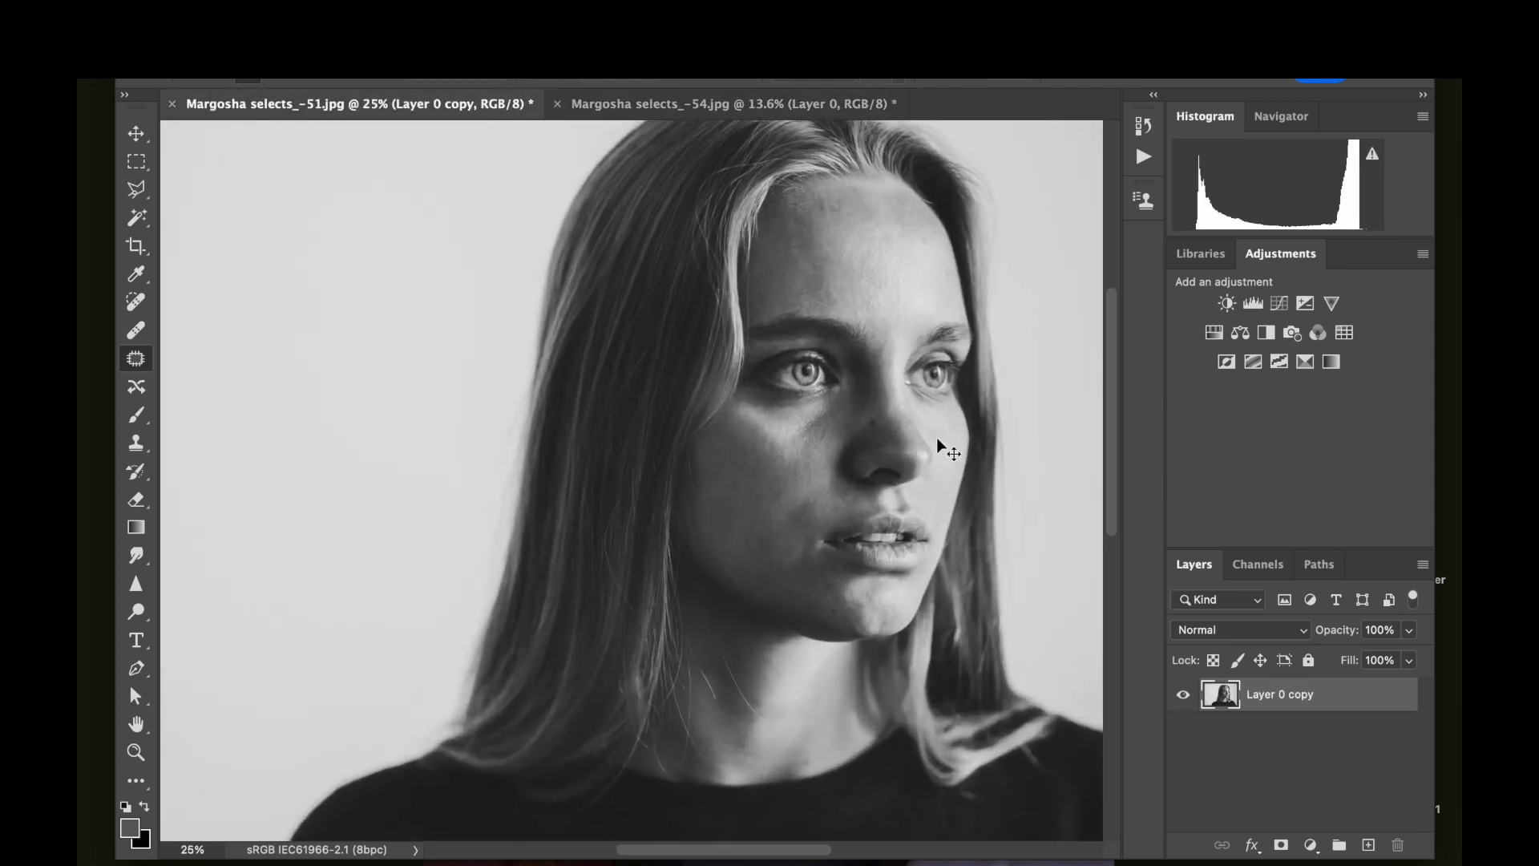
pyautogui.scroll(1, 907, 575)
pyautogui.scroll(-2, 907, 575)
pyautogui.hscroll(2, 907, 575)
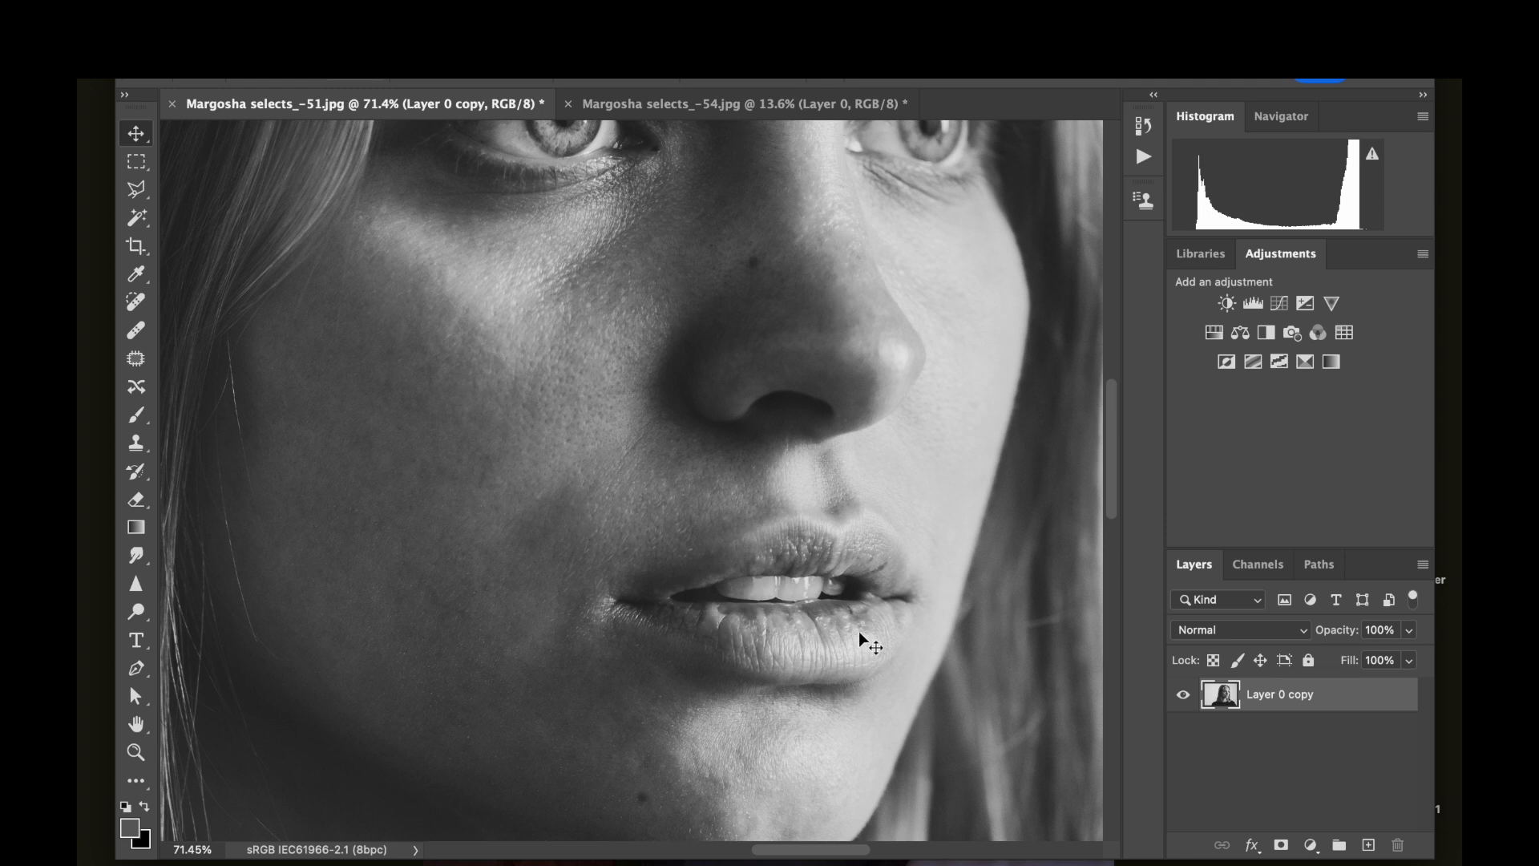
# Clone smooth lower-lip texture along the lip's inner edge on a new layer using a 75 px Clone Stamp, and merge it down.
pyautogui.click(1368, 844)
pyautogui.press('s')
pyautogui.moveTo(804, 566)
pyautogui.mouseDown()
pyautogui.moveTo(779, 568)
pyautogui.moveTo(805, 420)
pyautogui.mouseUp()
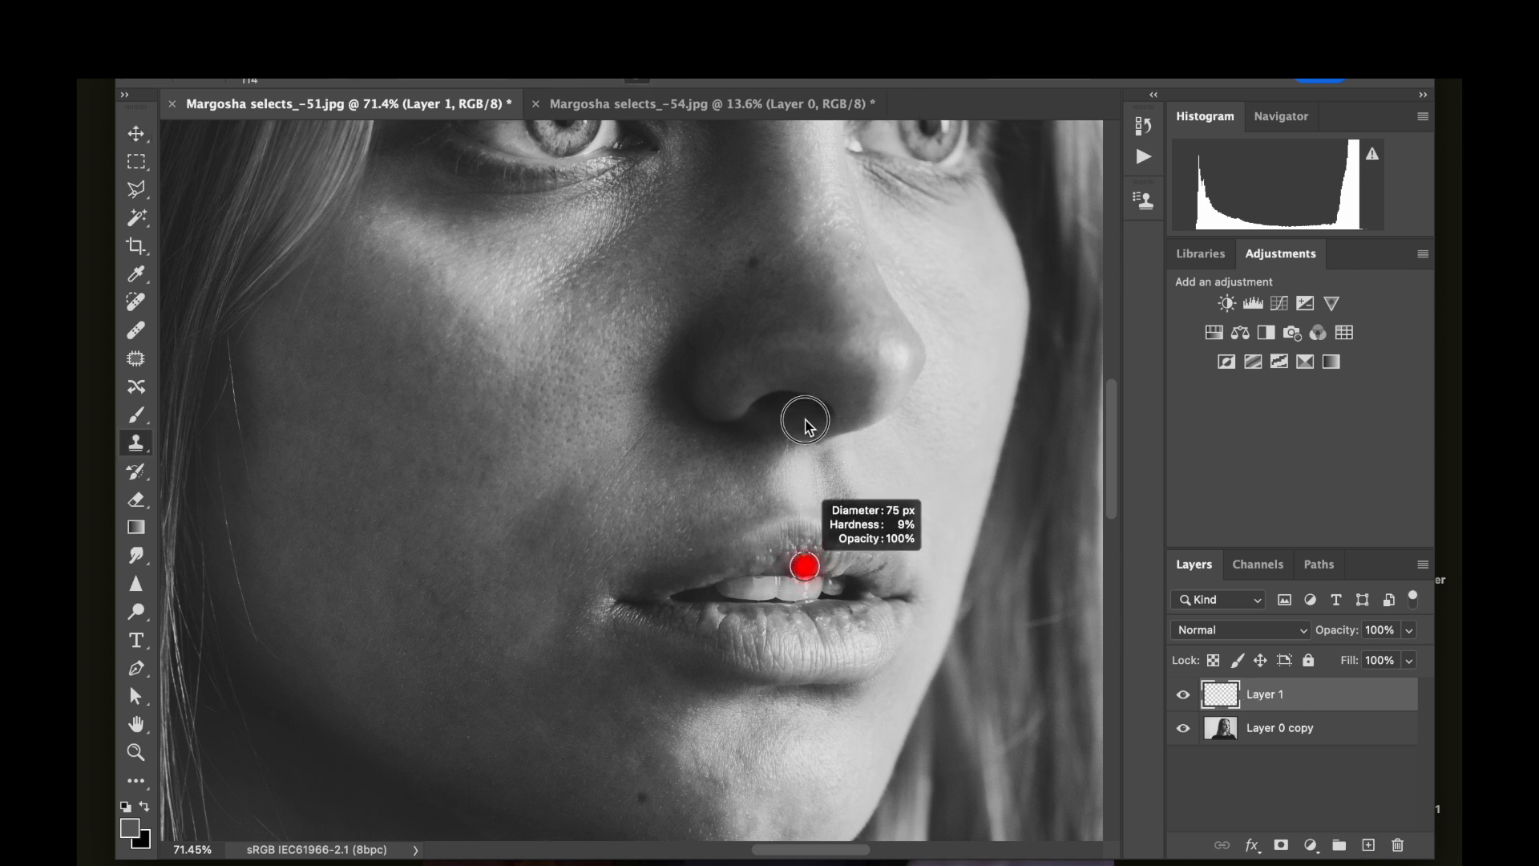
pyautogui.keyDown('alt'); pyautogui.click(757, 631); pyautogui.keyUp('alt')
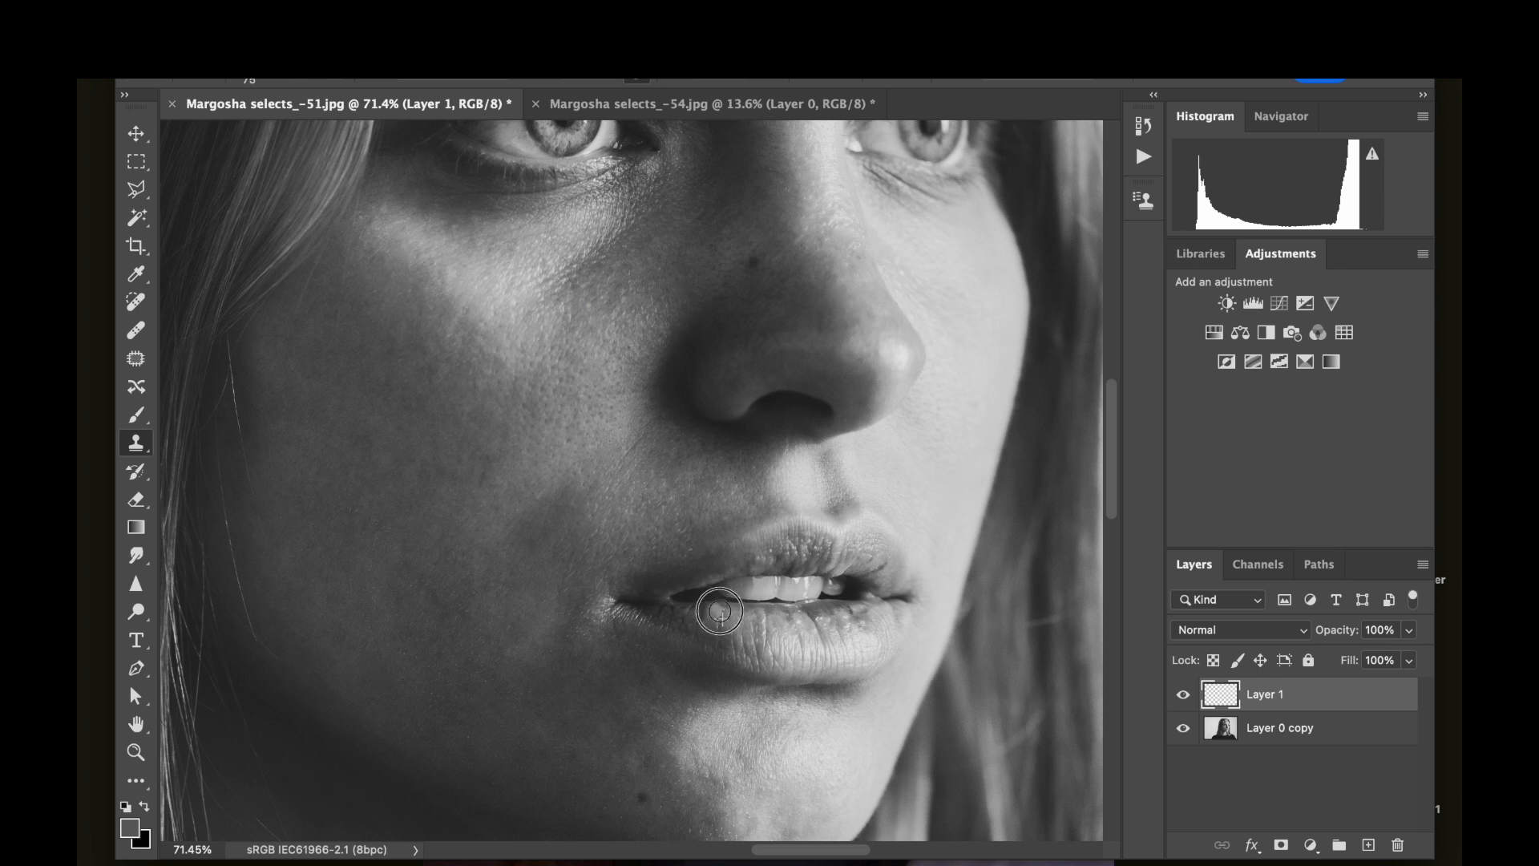
pyautogui.moveTo(726, 614); pyautogui.dragTo(790, 624)
pyautogui.hotkey('ctrl', 'e')
# Duplicate the portrait layer and patch the rough inner edge of the lower lip with clean texture from just below it.
pyautogui.hotkey('ctrl', 'j')
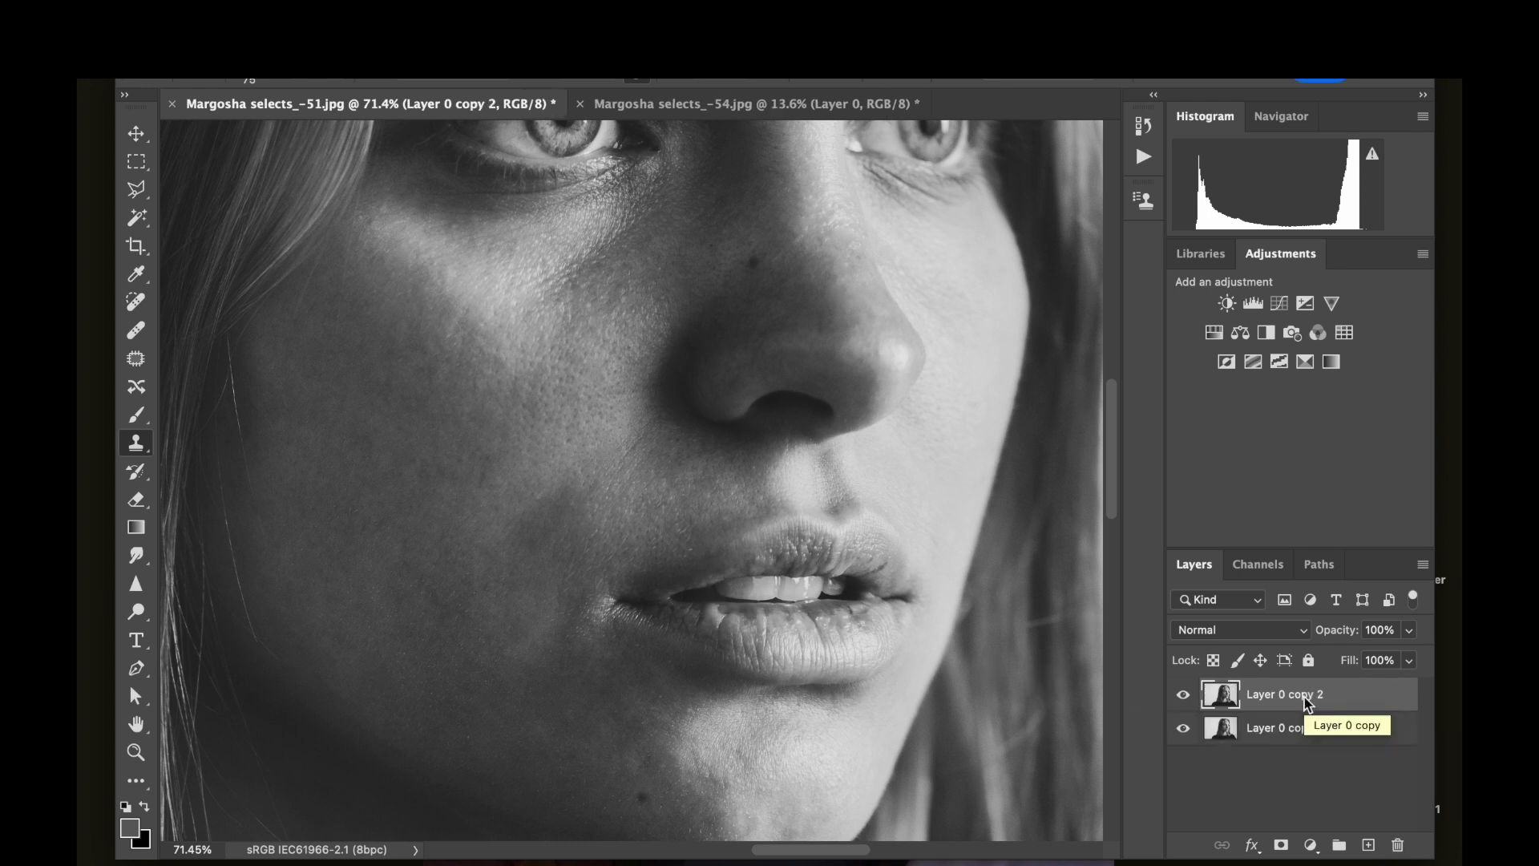
pyautogui.click(135, 358)
pyautogui.scroll(3, 706, 533)
pyautogui.moveTo(791, 603)
pyautogui.mouseDown()
pyautogui.moveTo(562, 607)
pyautogui.moveTo(681, 639)
pyautogui.moveTo(838, 623)
pyautogui.moveTo(841, 608)
pyautogui.moveTo(805, 603)
pyautogui.mouseUp()
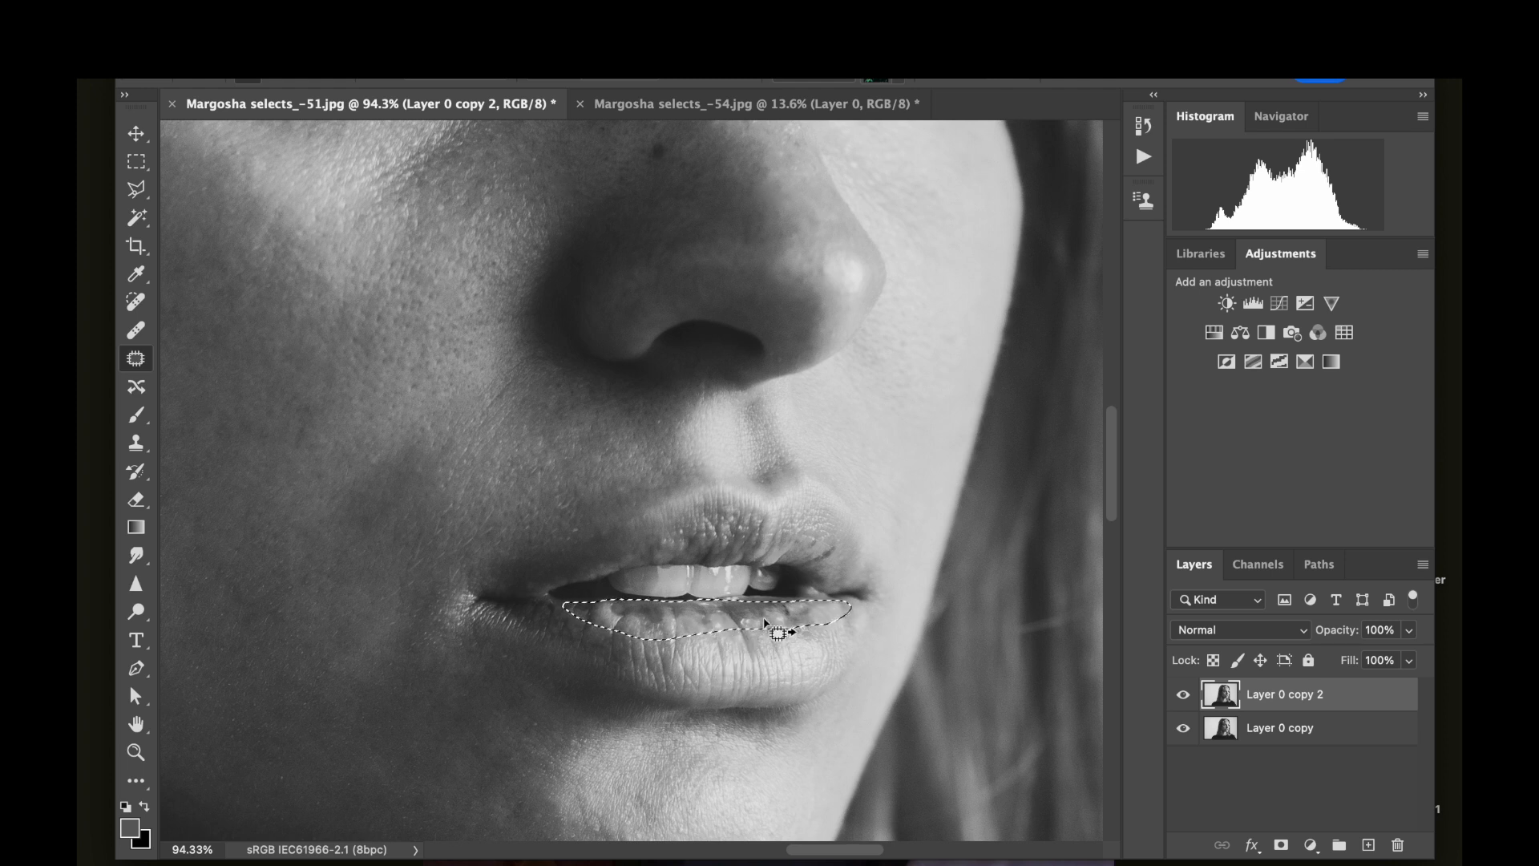
pyautogui.moveTo(709, 621); pyautogui.dragTo(715, 633)
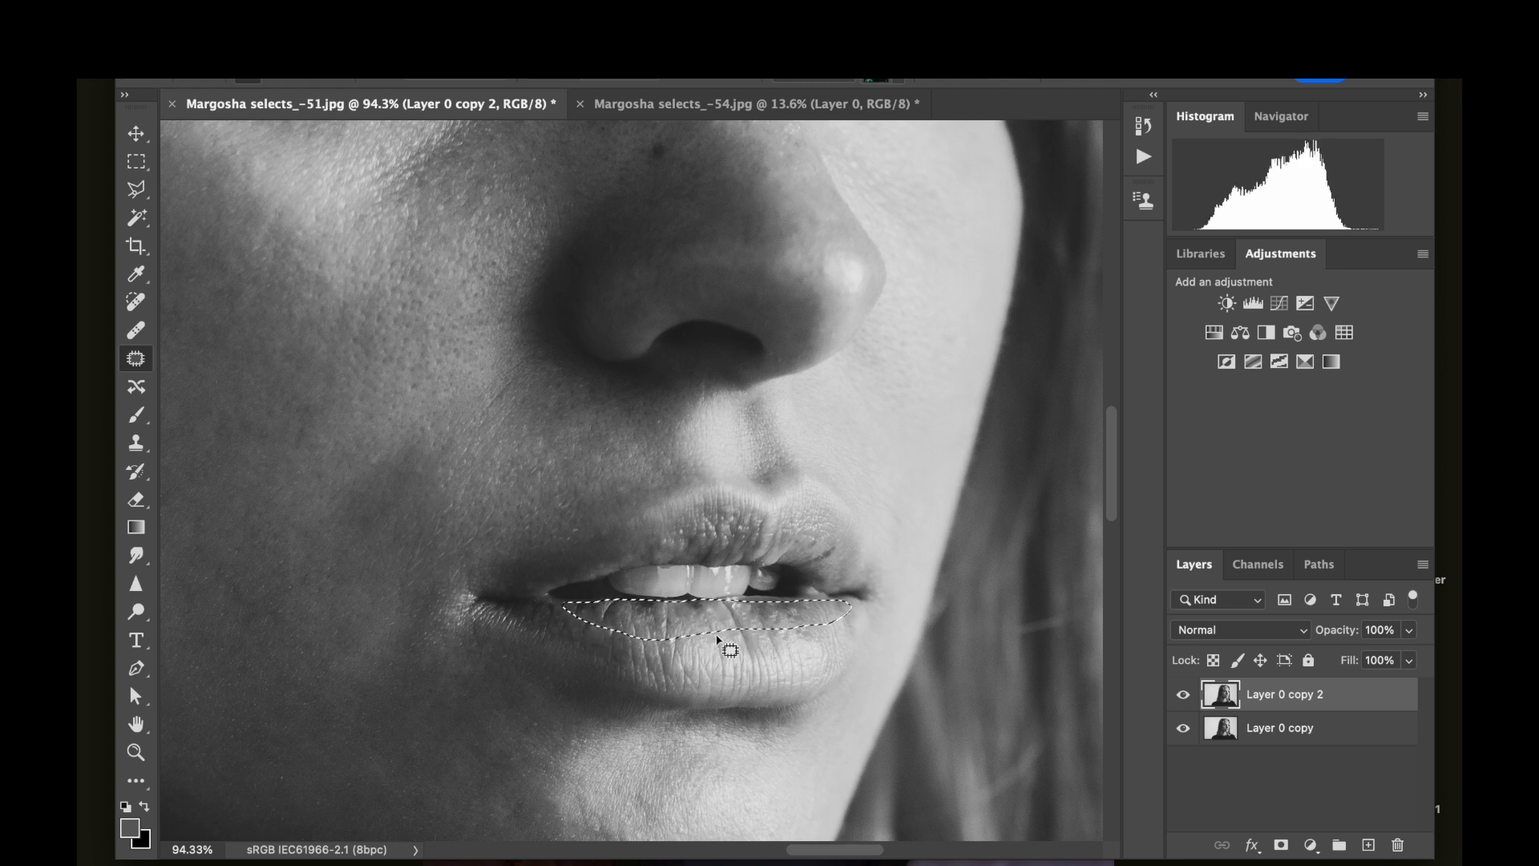
pyautogui.click(971, 622)
# Compare the lower lip with and without the patched layer by toggling that layer's visibility.
pyautogui.click(1184, 698)
pyautogui.click(1185, 696)
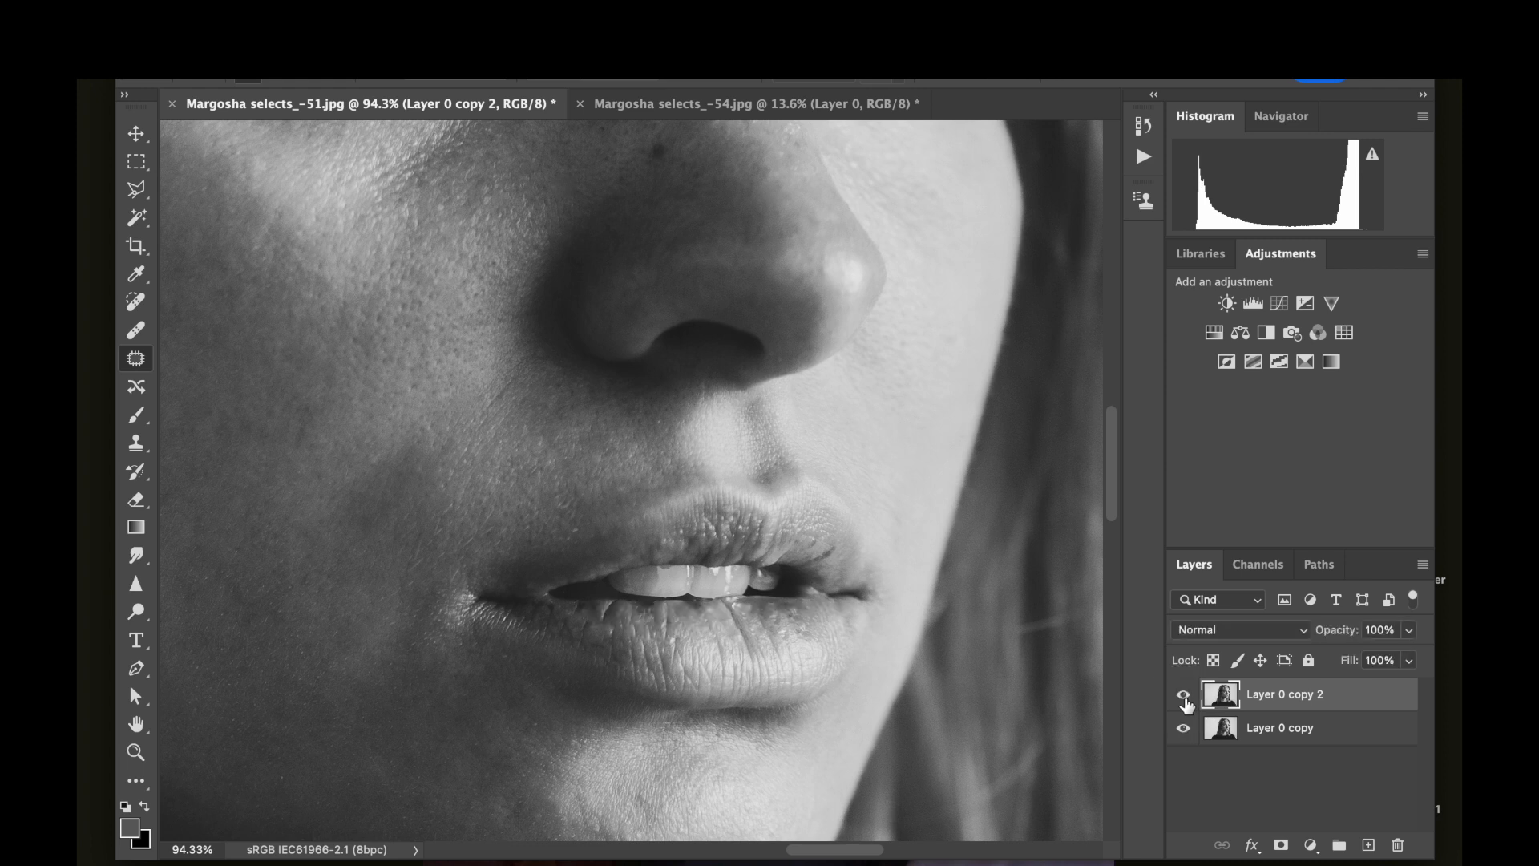
pyautogui.click(1185, 696)
pyautogui.click(1185, 696)
pyautogui.click(1183, 696)
pyautogui.click(1183, 696)
pyautogui.click(1184, 695)
pyautogui.click(1183, 695)
# Clean up the remaining rough spots along the lower lip's inner edge with the Clone Stamp.
pyautogui.press('s')
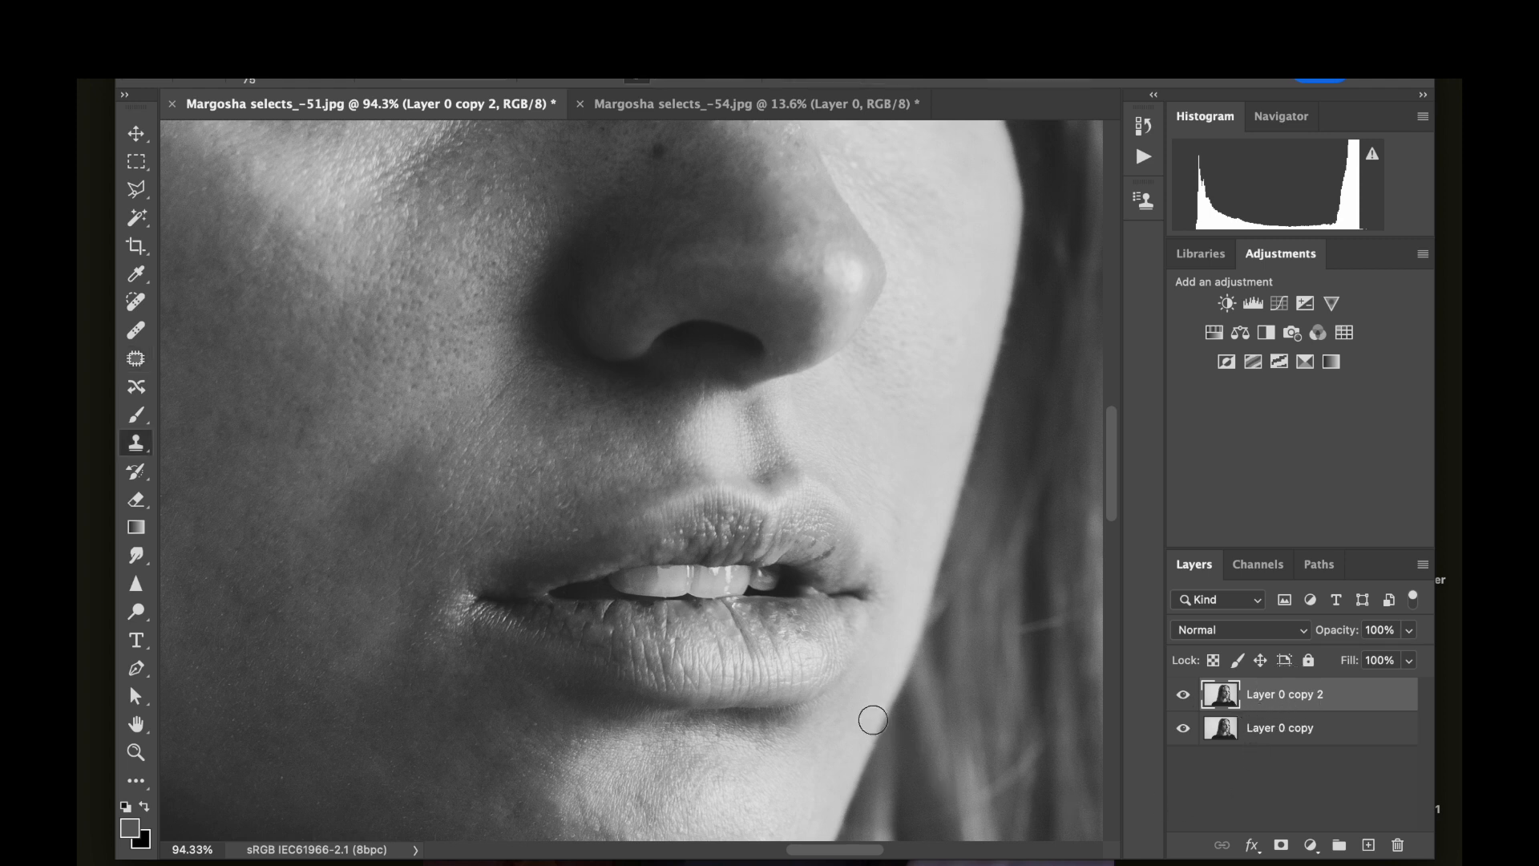
pyautogui.moveTo(650, 630); pyautogui.dragTo(644, 629)
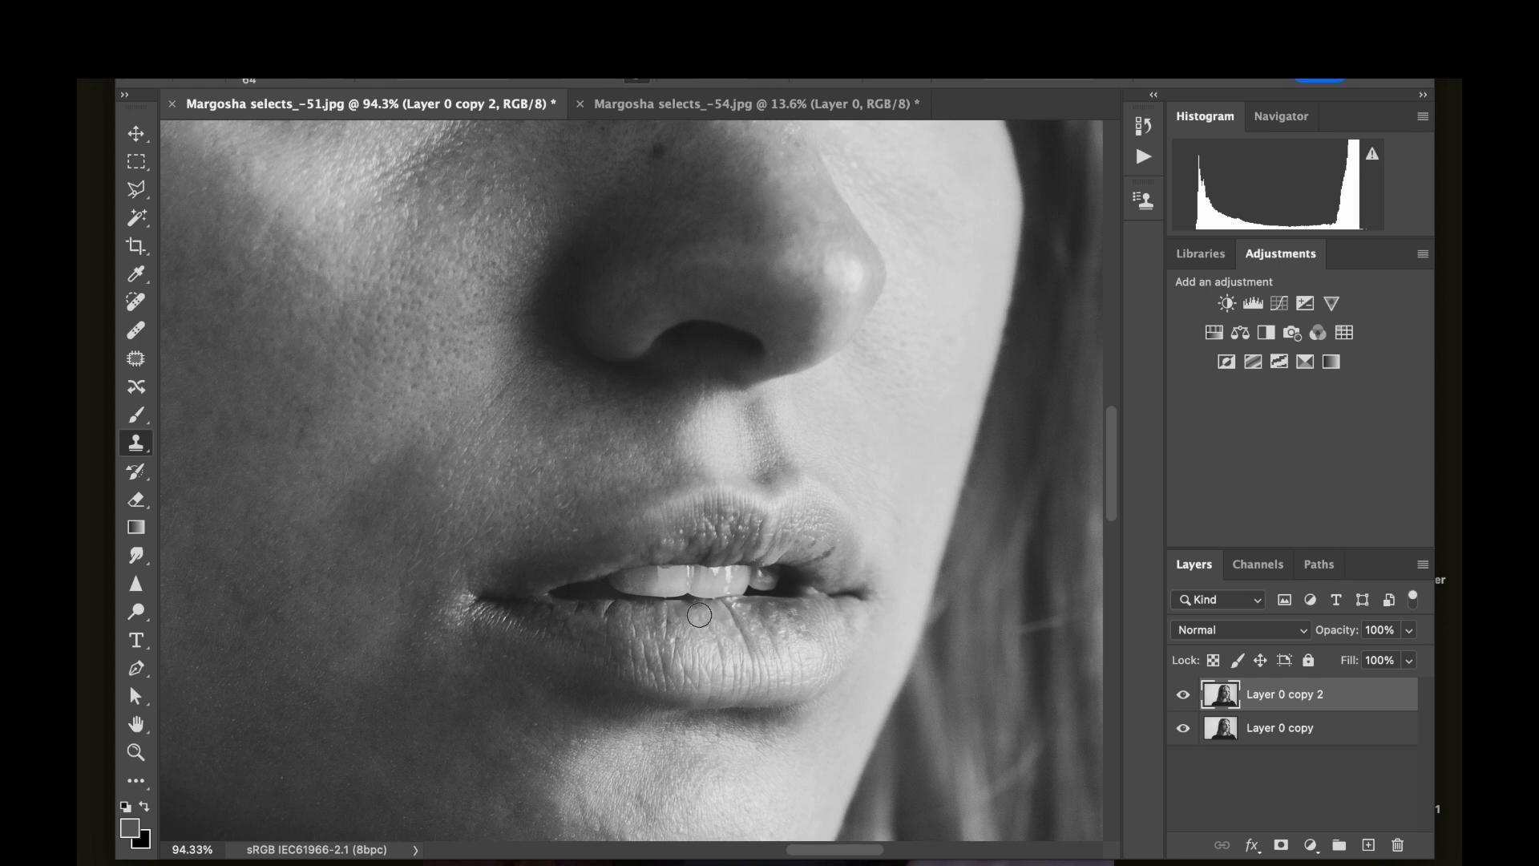
pyautogui.moveTo(768, 619); pyautogui.dragTo(775, 629)
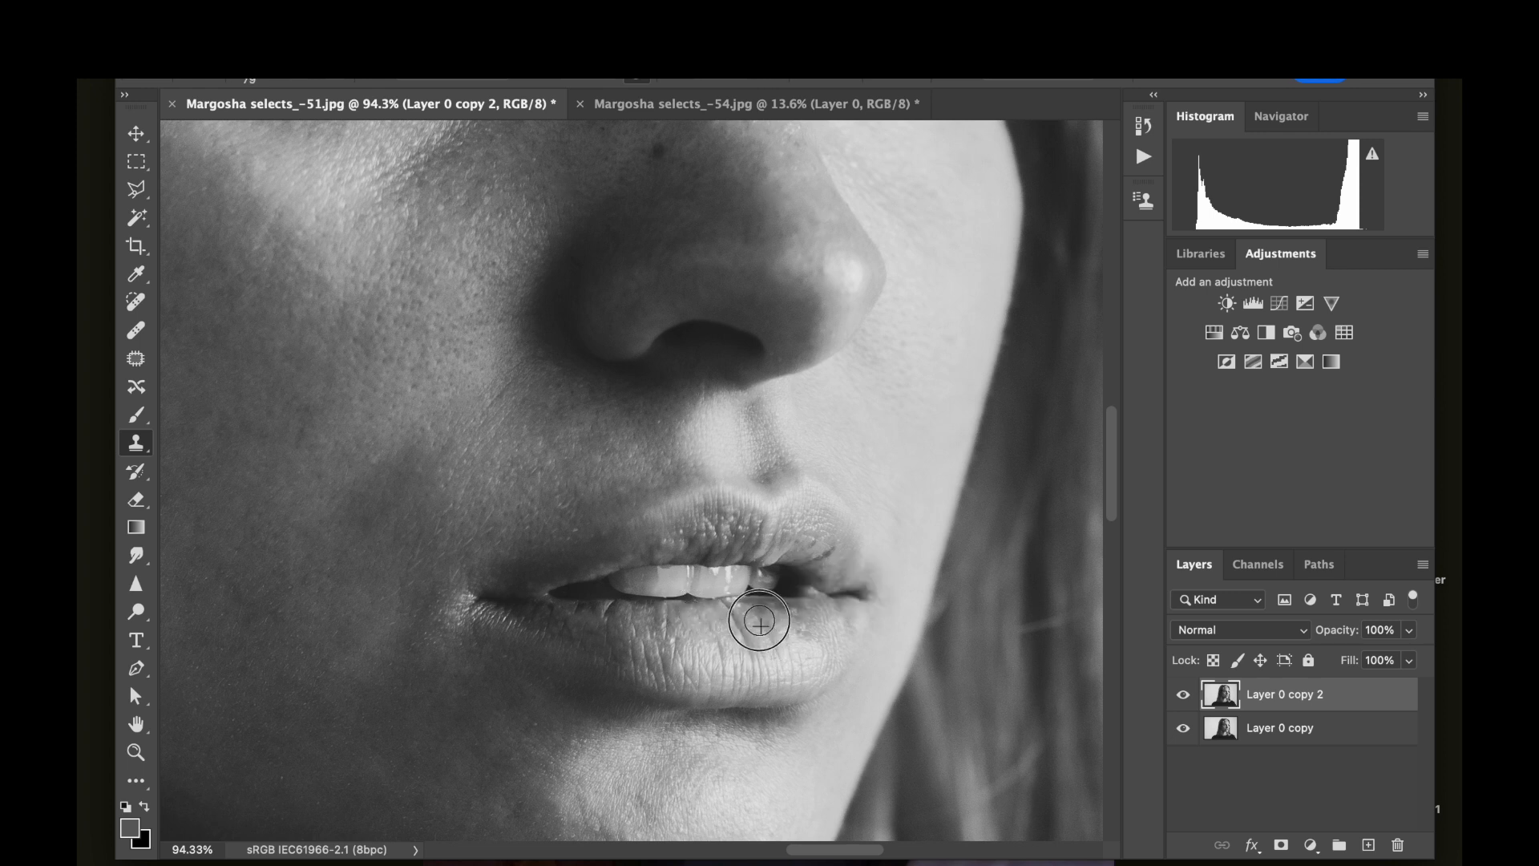
pyautogui.moveTo(750, 617); pyautogui.dragTo(800, 625)
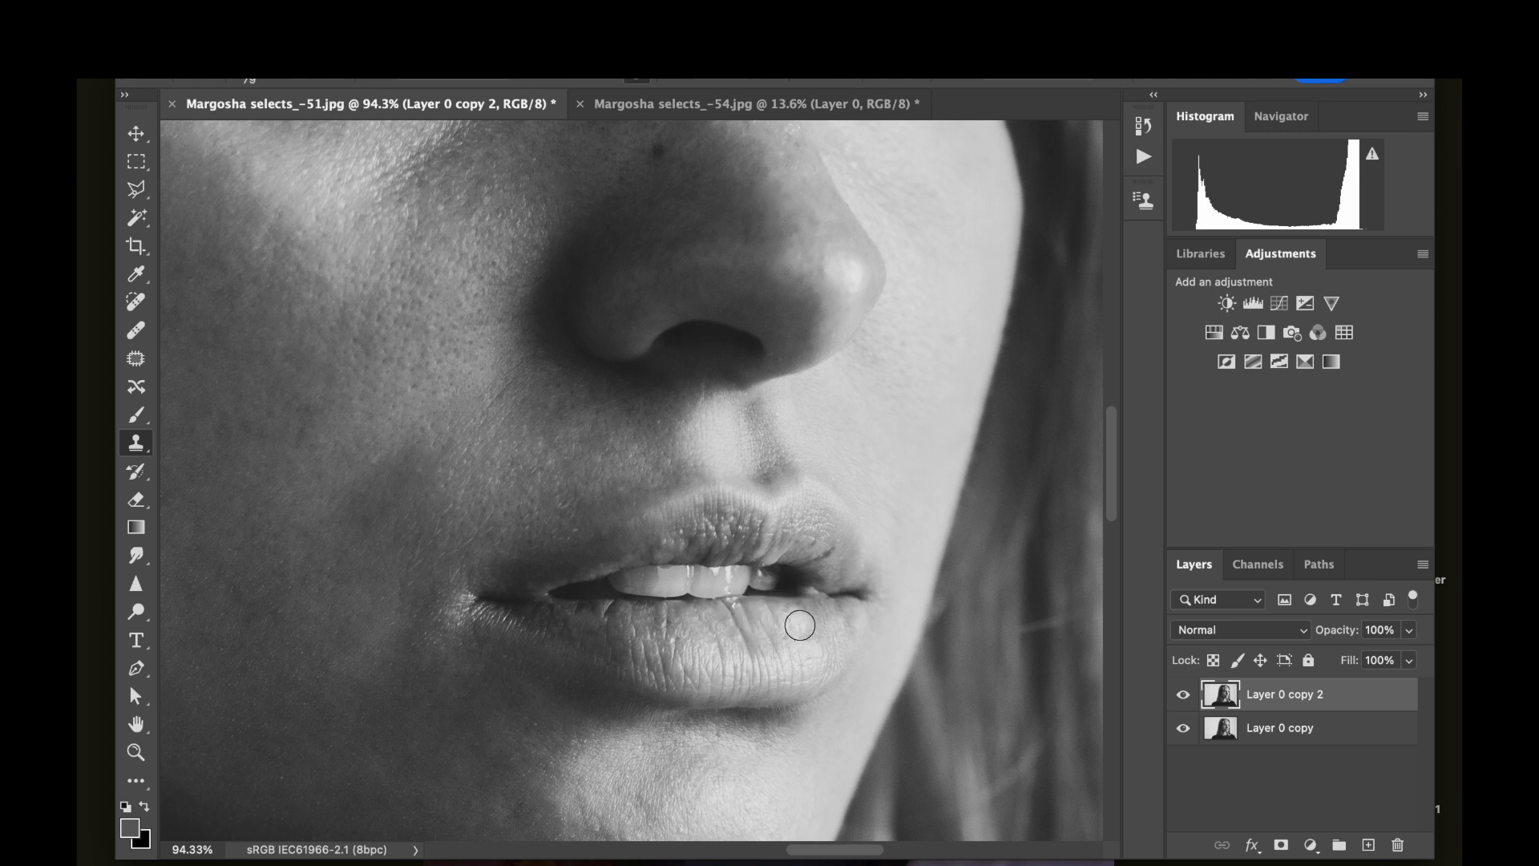
# Choose the 01 Full A brush from the JG Beauty - Lips Bottom Gloss set for the Brush tool.
pyautogui.scroll(-2, 800, 625)
pyautogui.scroll(1, 800, 594)
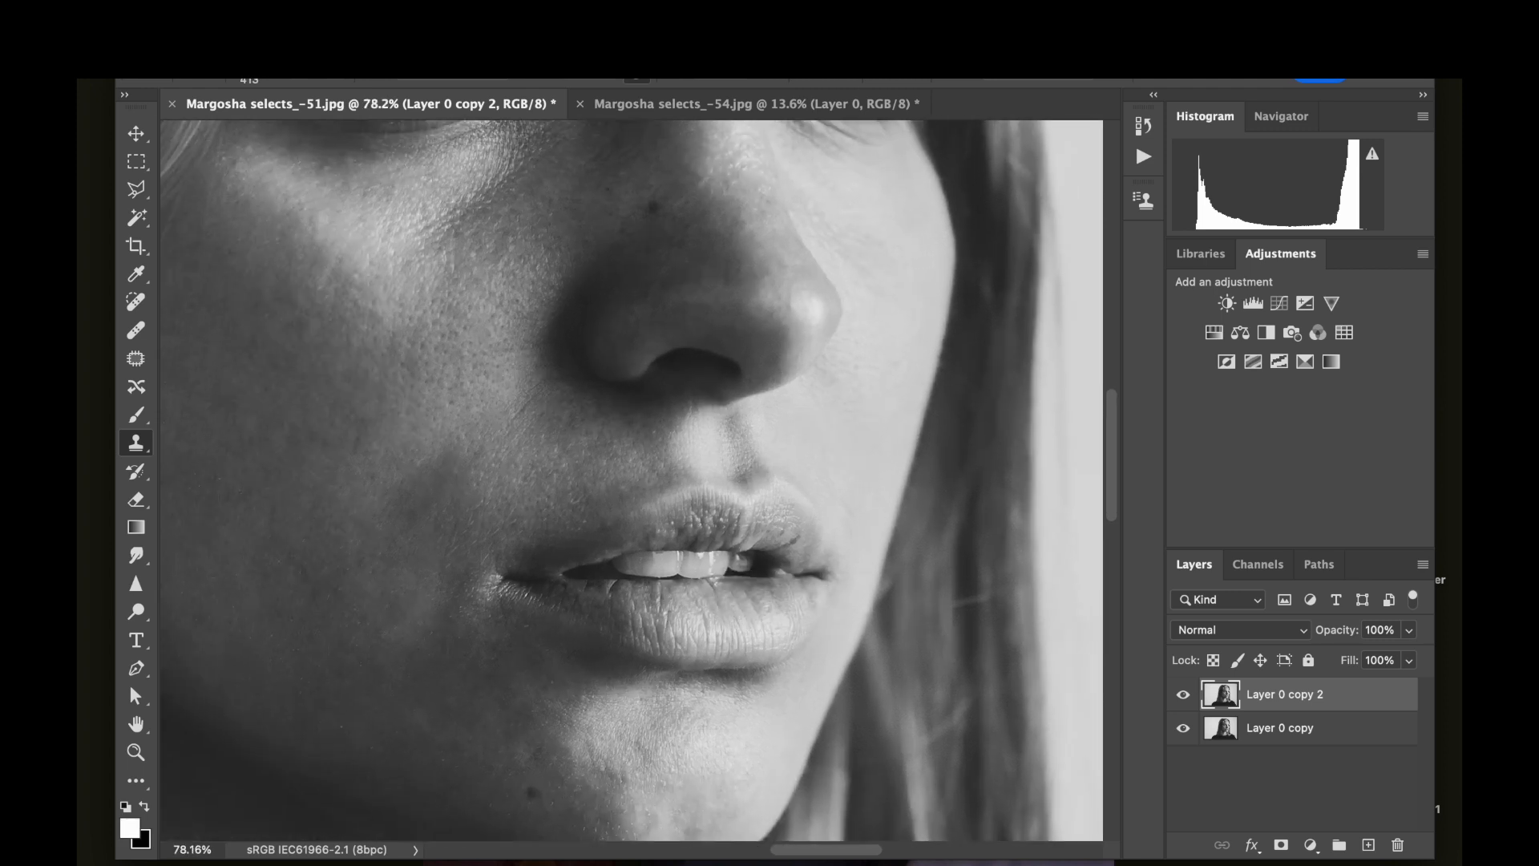
pyautogui.scroll(-4, 774, 384)
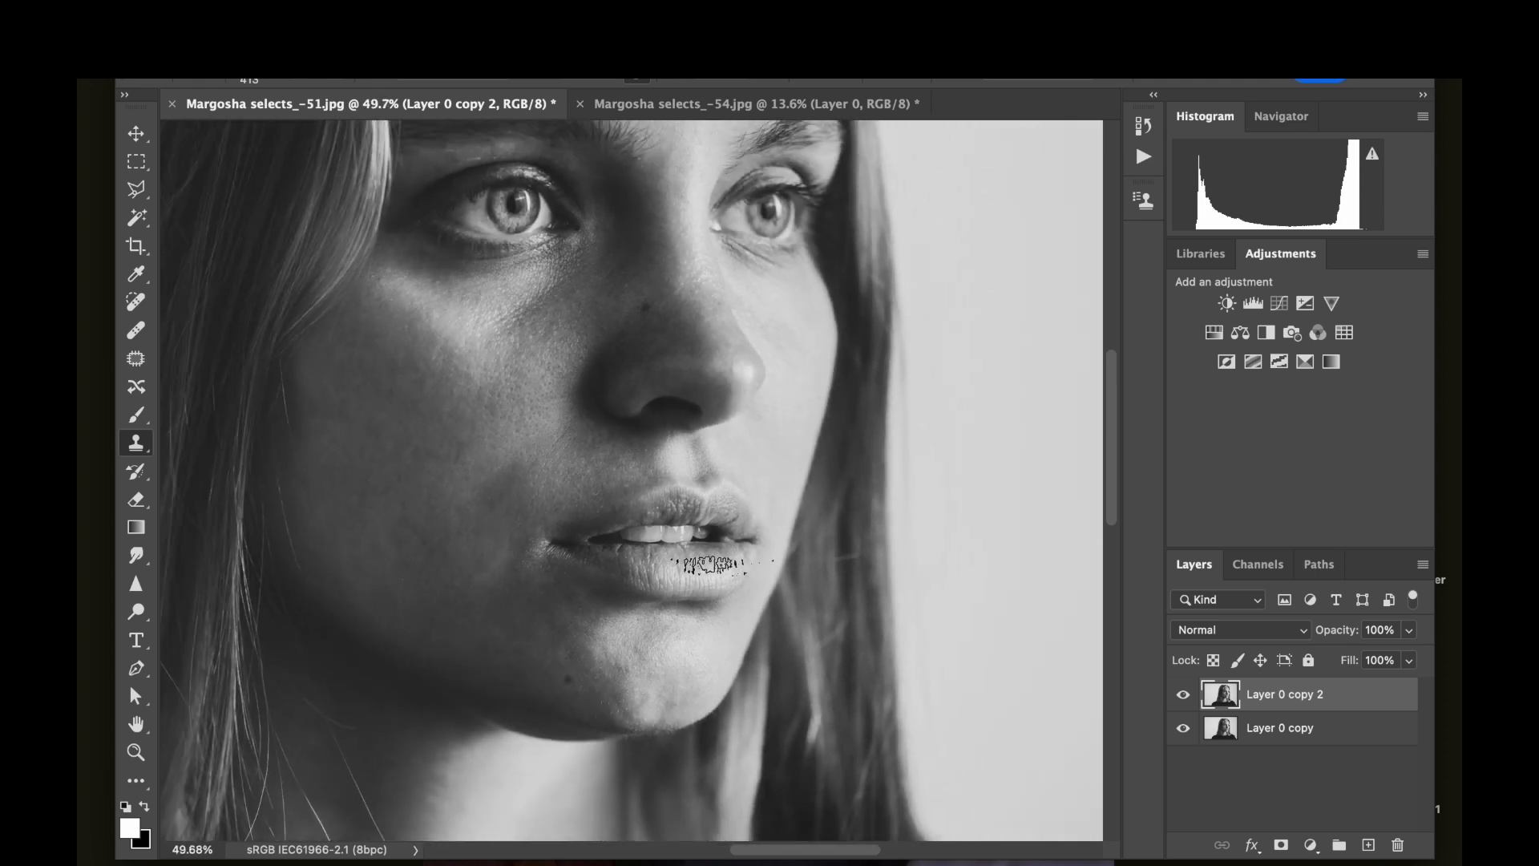
pyautogui.scroll(-1, 750, 595)
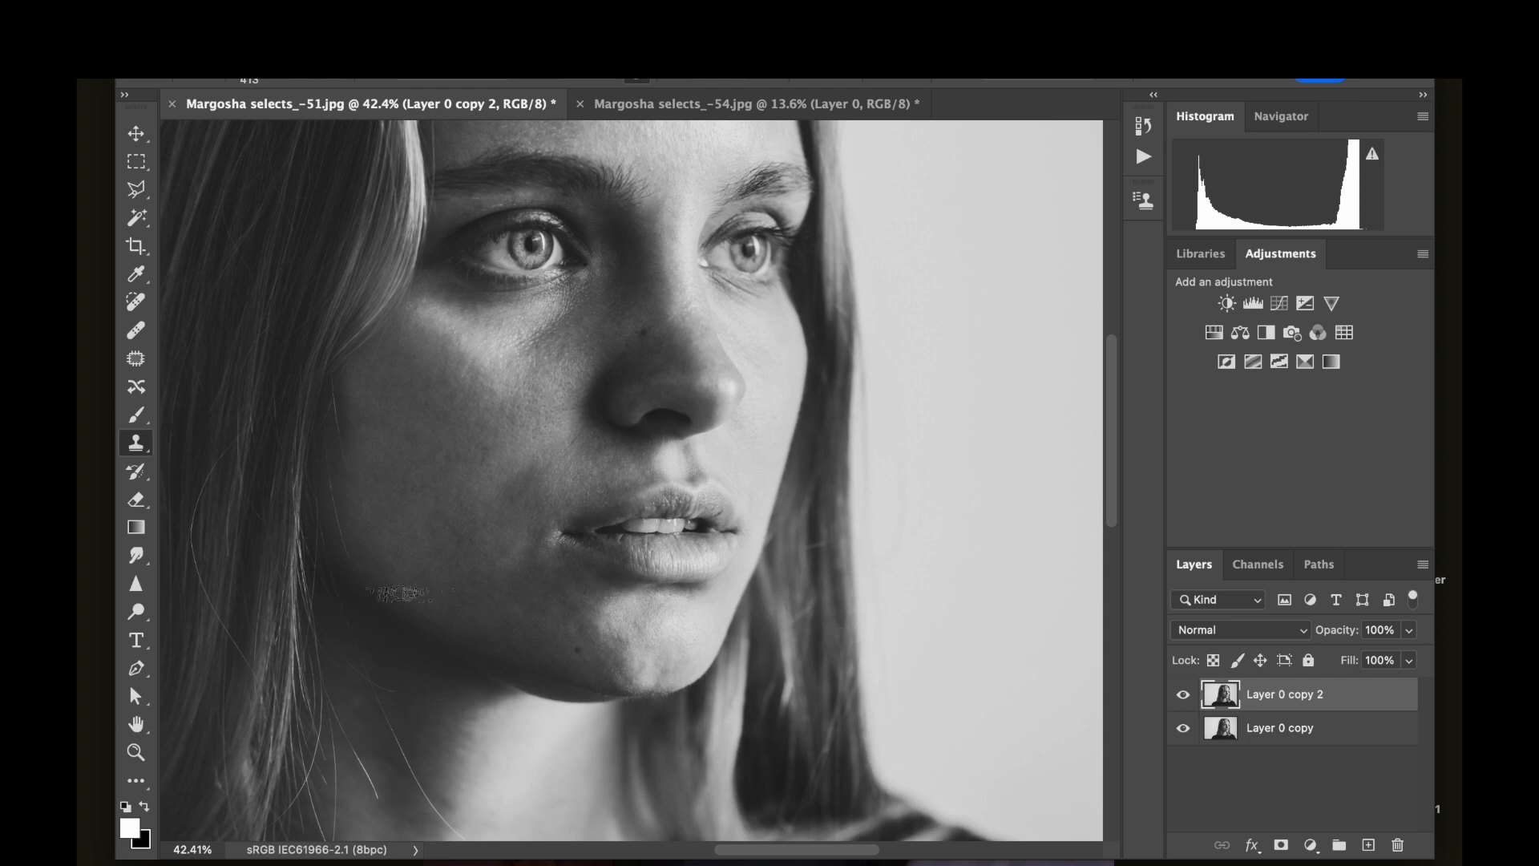
pyautogui.press('b')
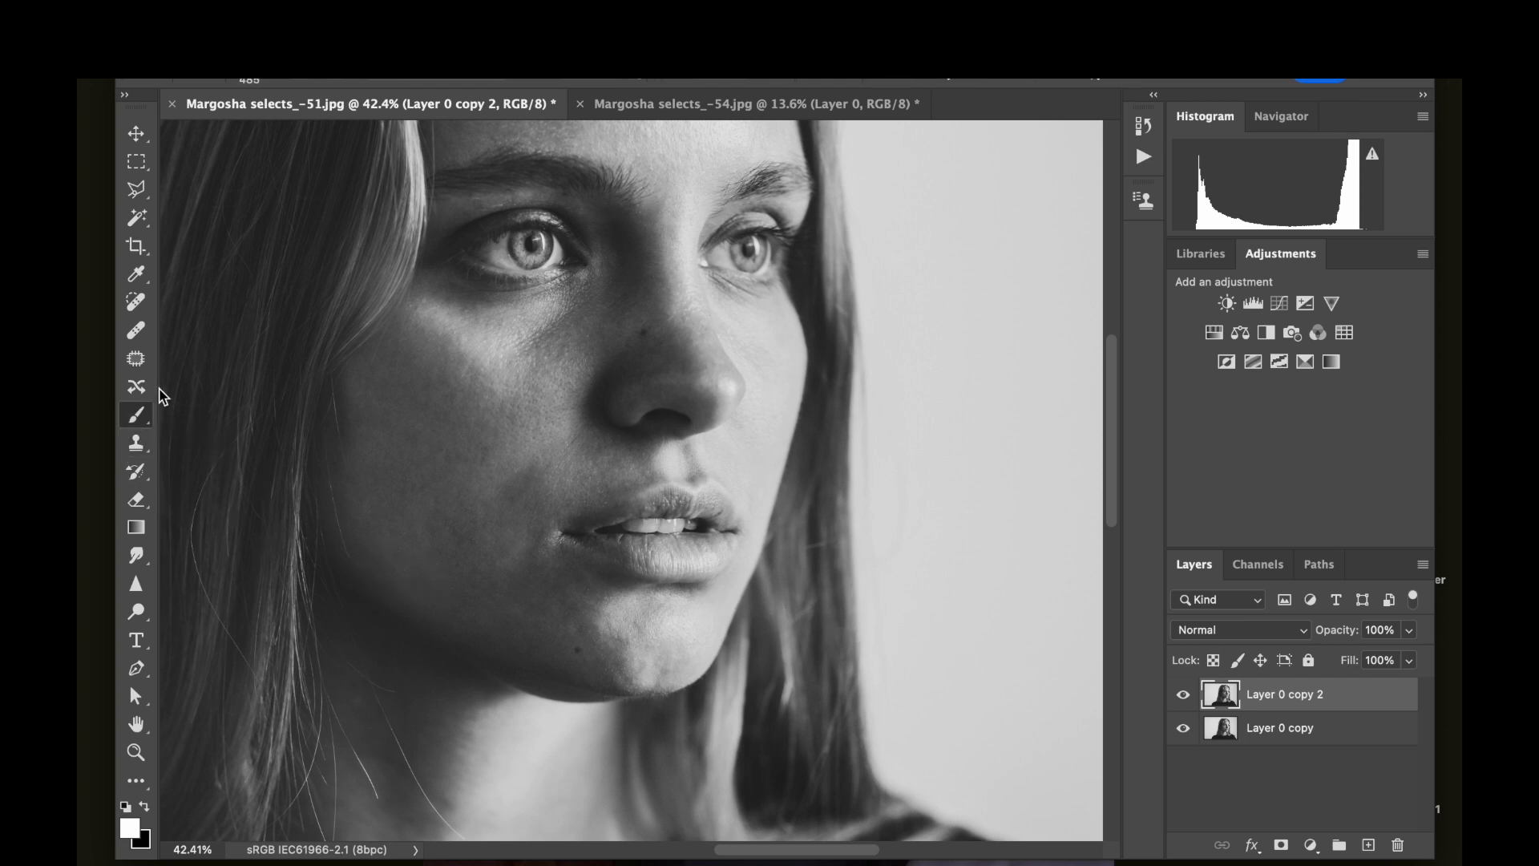
pyautogui.click(272, 81)
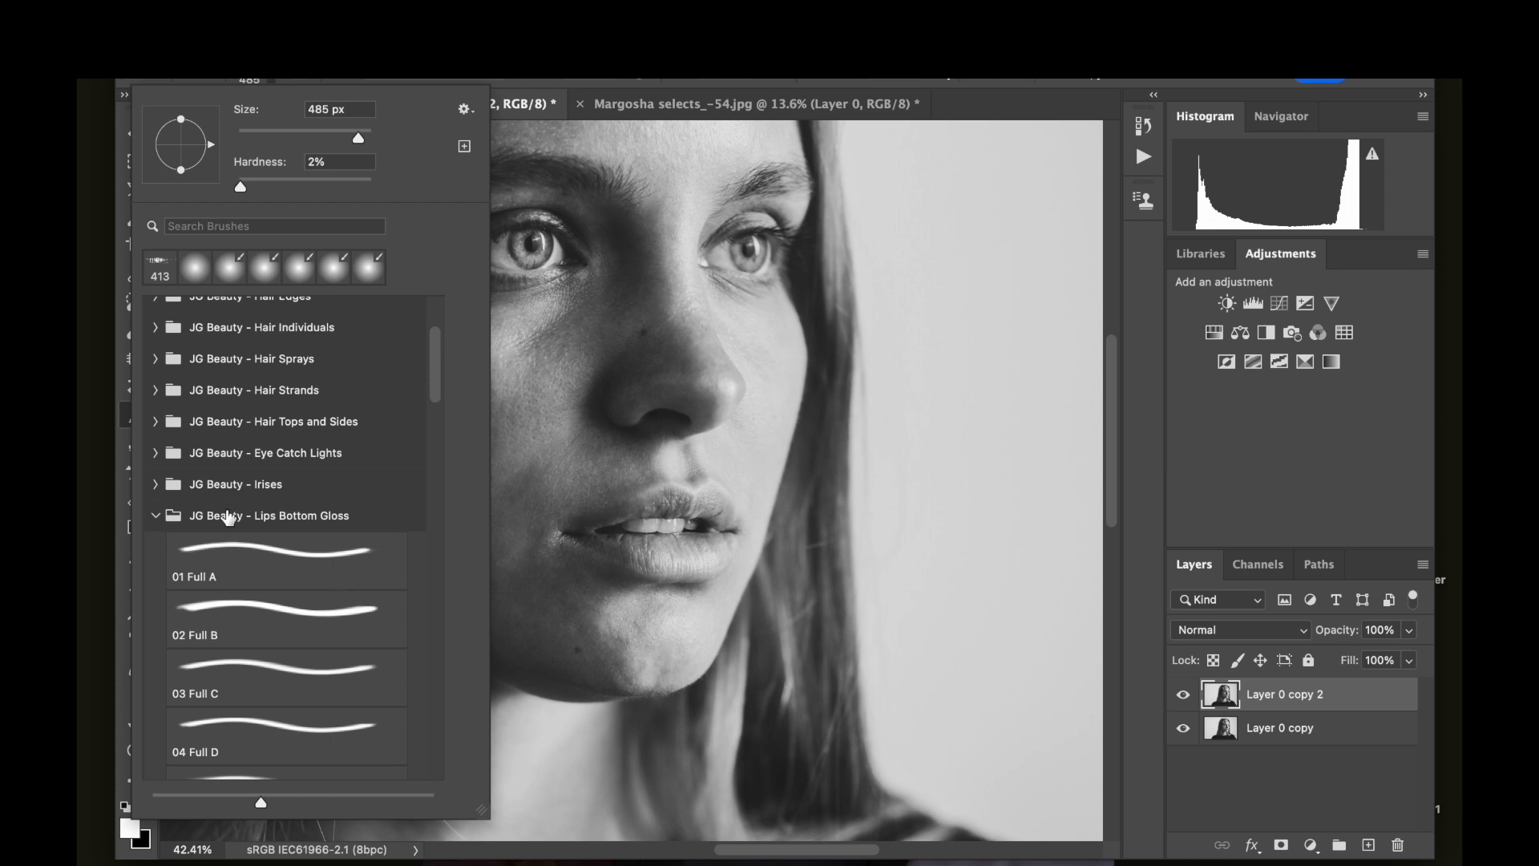
pyautogui.click(157, 517)
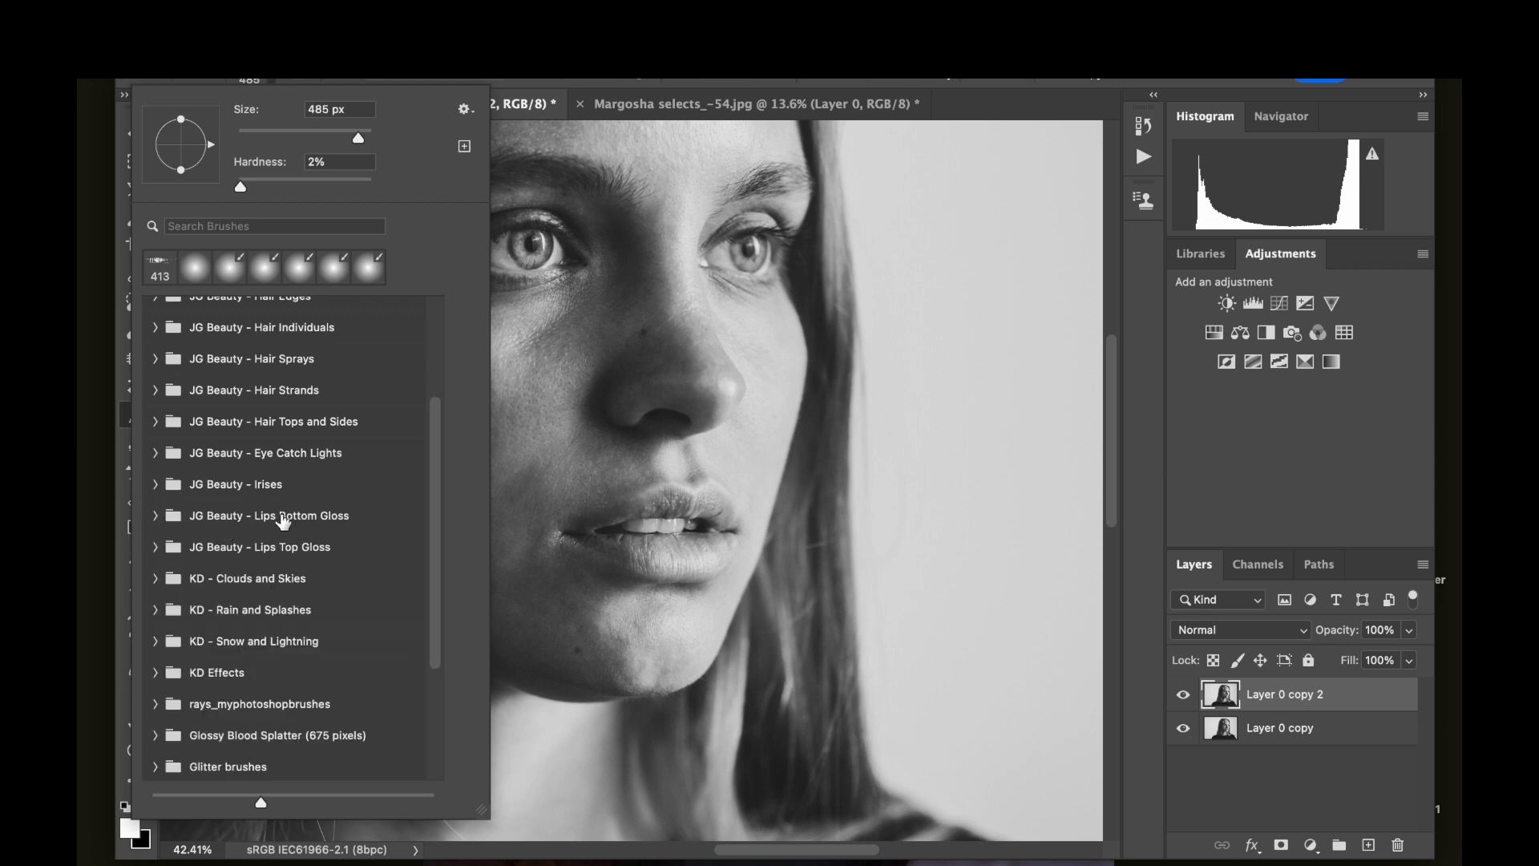
pyautogui.click(157, 518)
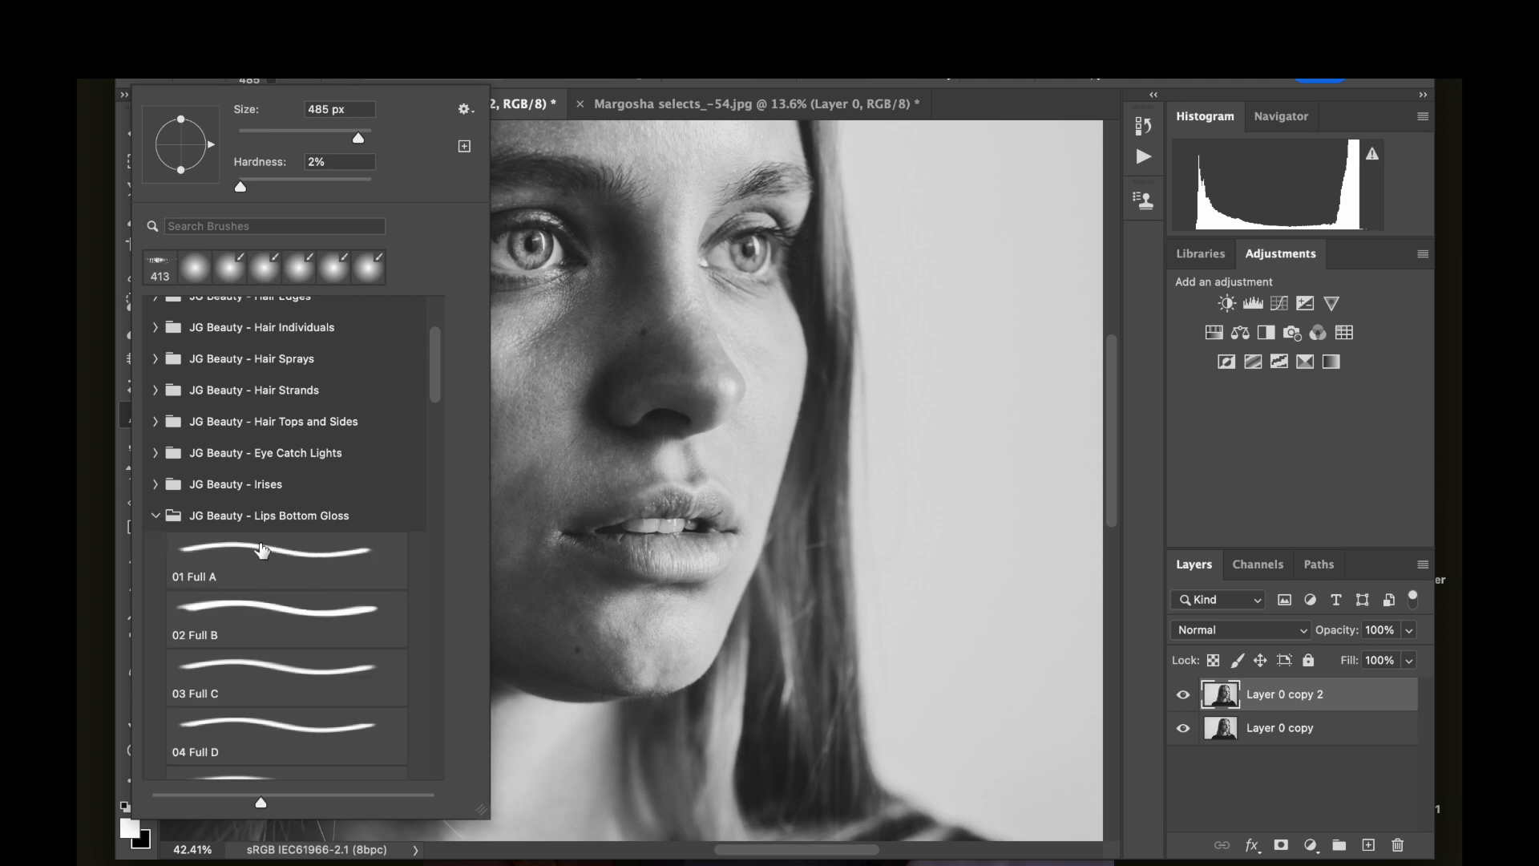
pyautogui.click(272, 552)
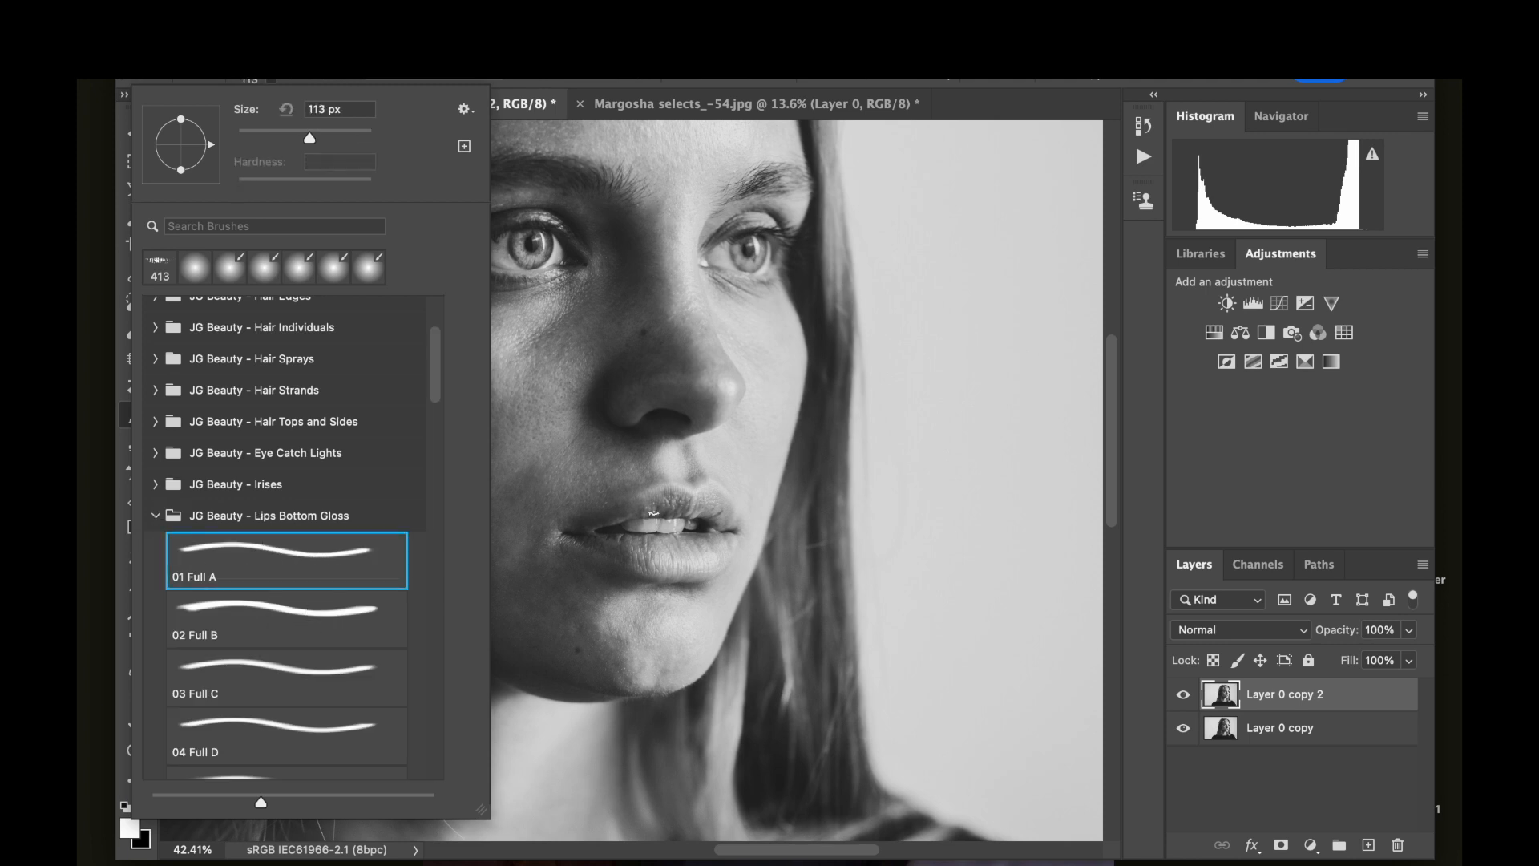
pyautogui.scroll(6, 654, 513)
pyautogui.click(264, 80)
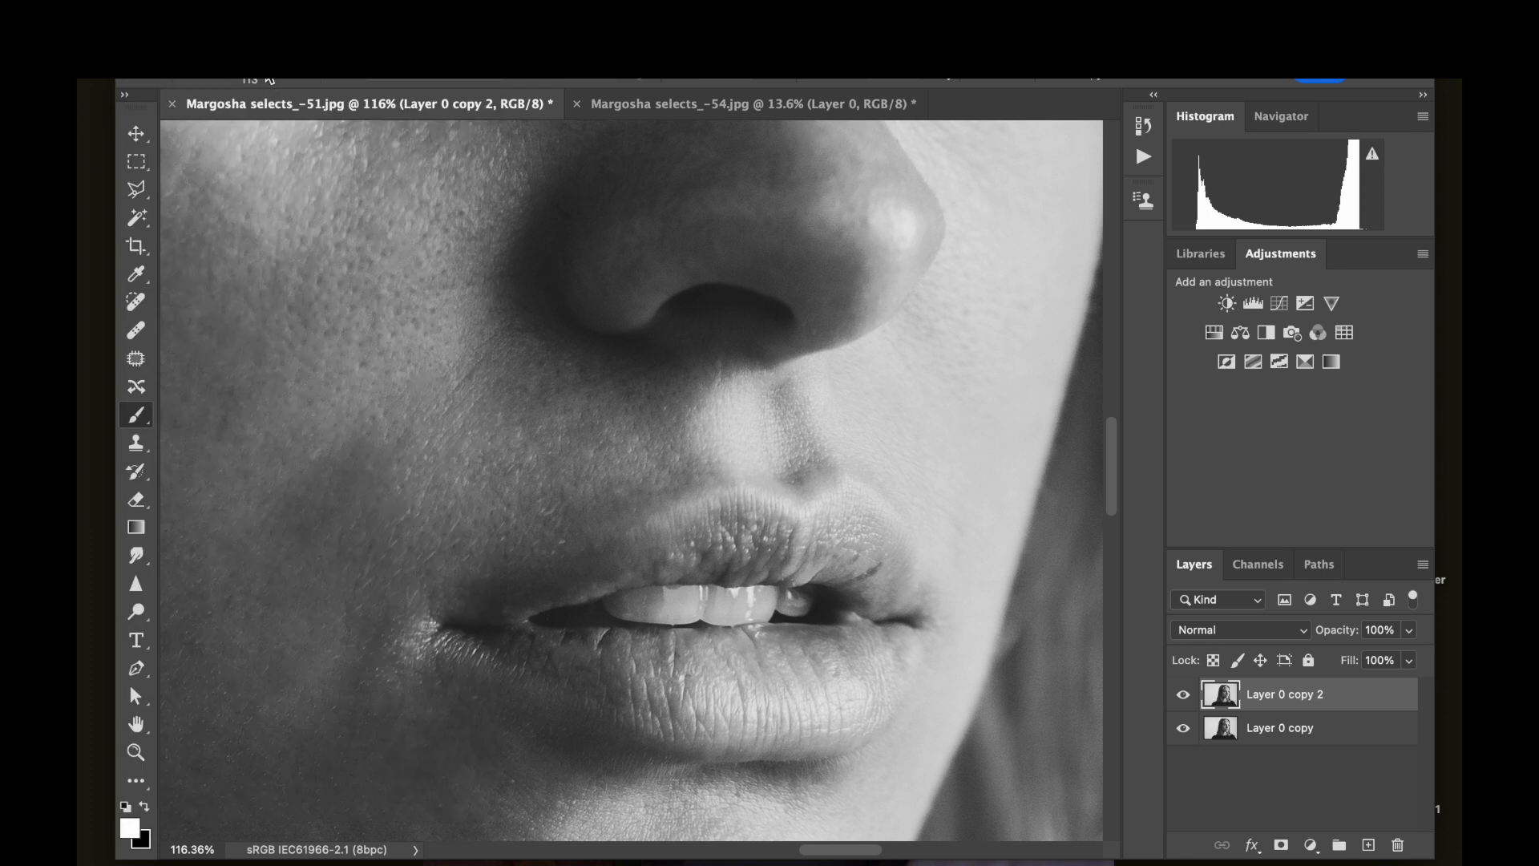
# Stamp a white gloss highlight on the lower lip on a new layer with the gloss brush at 427 px.
pyautogui.scroll(-1, 704, 652)
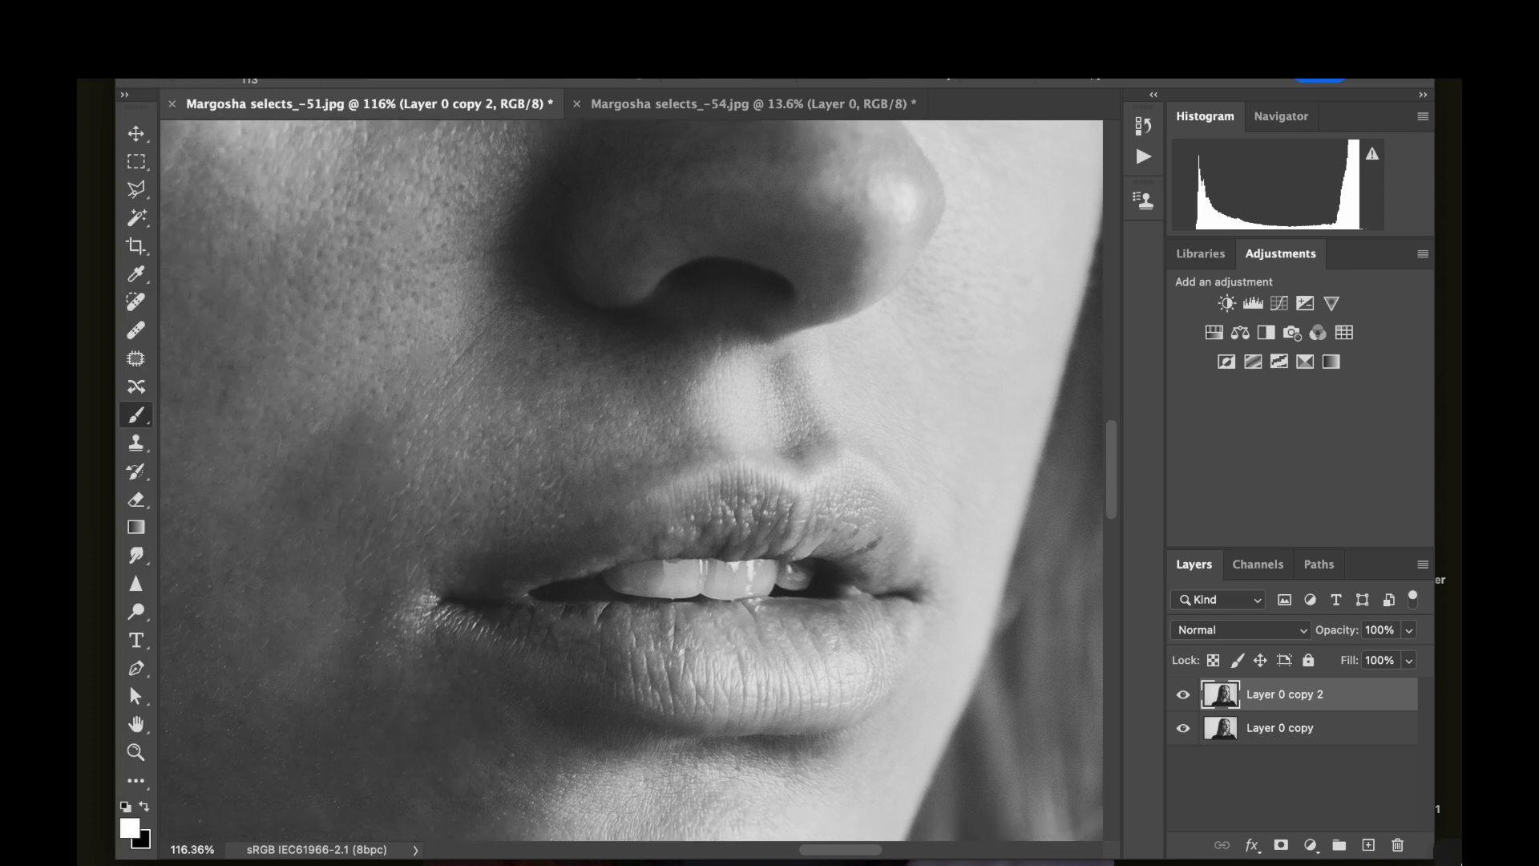
pyautogui.click(1369, 844)
pyautogui.keyDown('ctrl'); pyautogui.keyDown('alt'); pyautogui.moveTo(765, 651); pyautogui.dragTo(848, 651); pyautogui.keyUp('alt'); pyautogui.keyUp('ctrl')
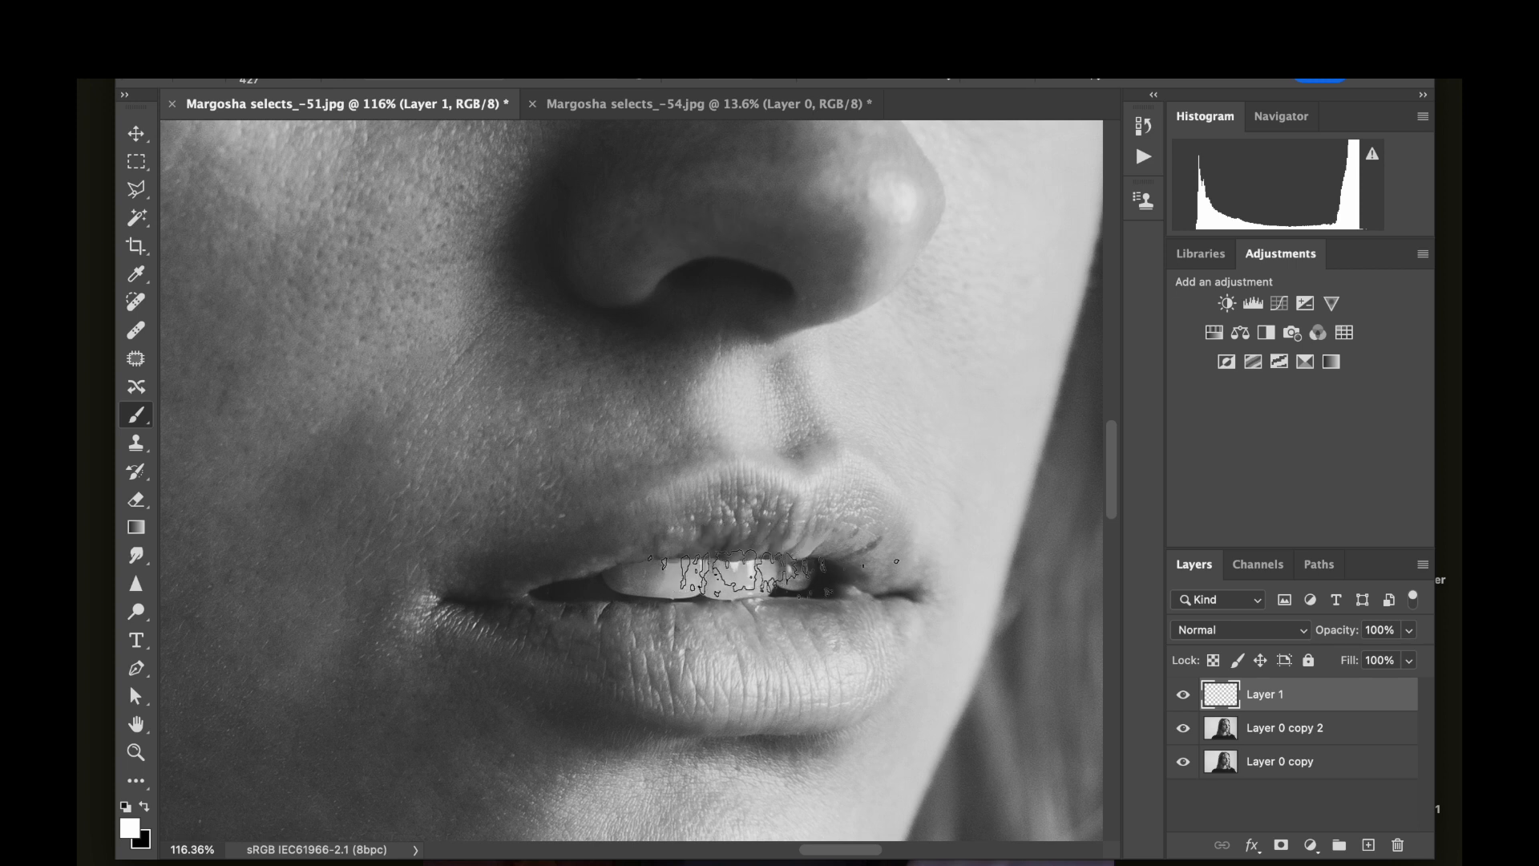
pyautogui.click(736, 646)
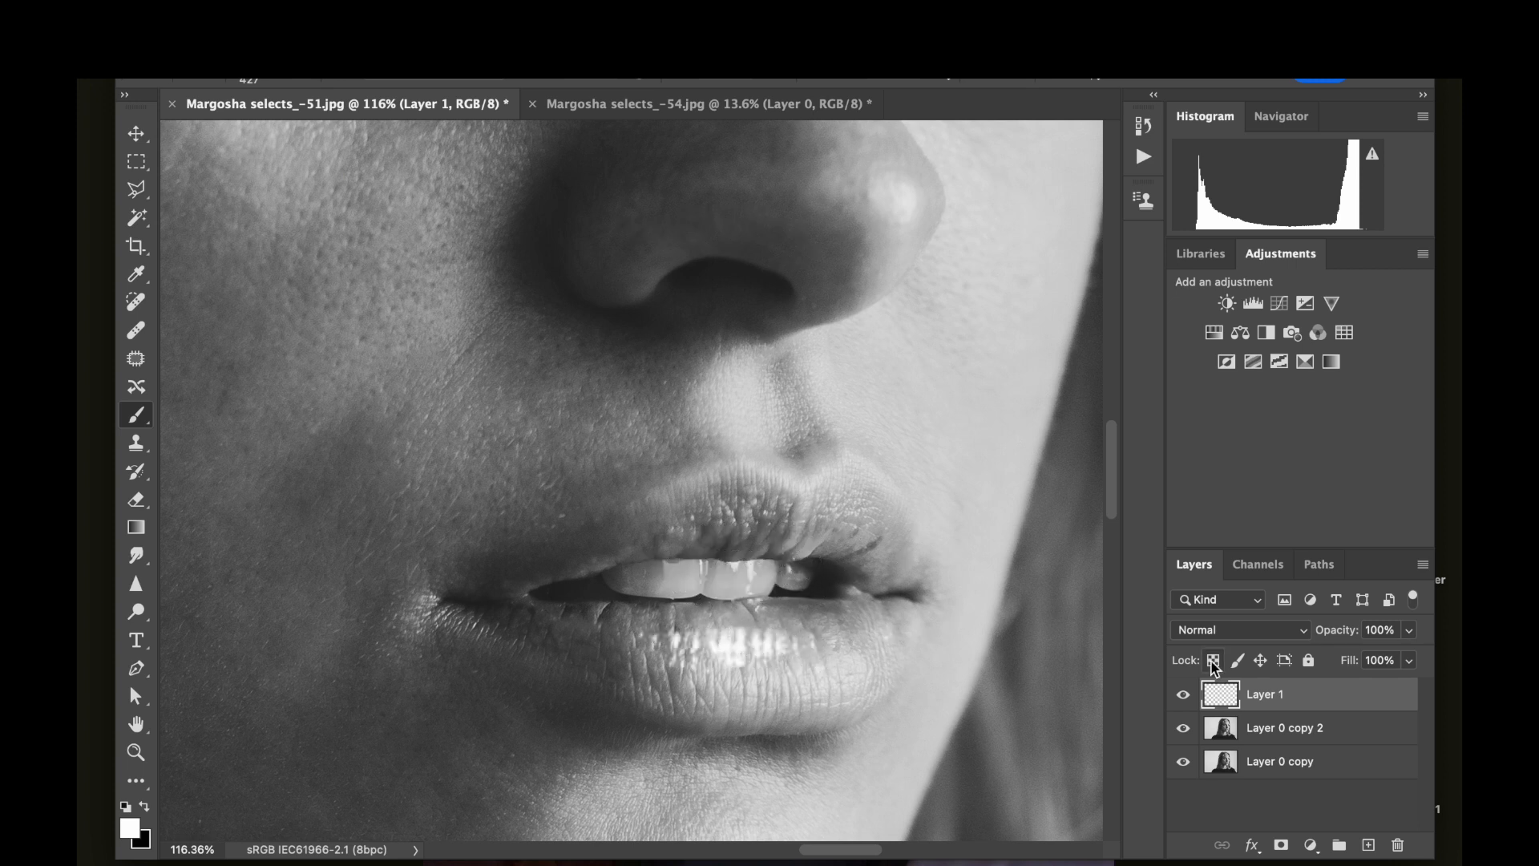
# Transform the gloss highlight, reshaping its corners and edges until it follows the width and angle of the lower lip.
pyautogui.hotkey('ctrl', 't')
pyautogui.moveTo(892, 613); pyautogui.dragTo(957, 608)
pyautogui.moveTo(805, 680); pyautogui.dragTo(804, 699)
pyautogui.moveTo(964, 703); pyautogui.dragTo(992, 684)
pyautogui.moveTo(632, 697); pyautogui.dragTo(658, 698)
pyautogui.moveTo(816, 656); pyautogui.dragTo(792, 672)
pyautogui.moveTo(610, 624); pyautogui.dragTo(591, 619)
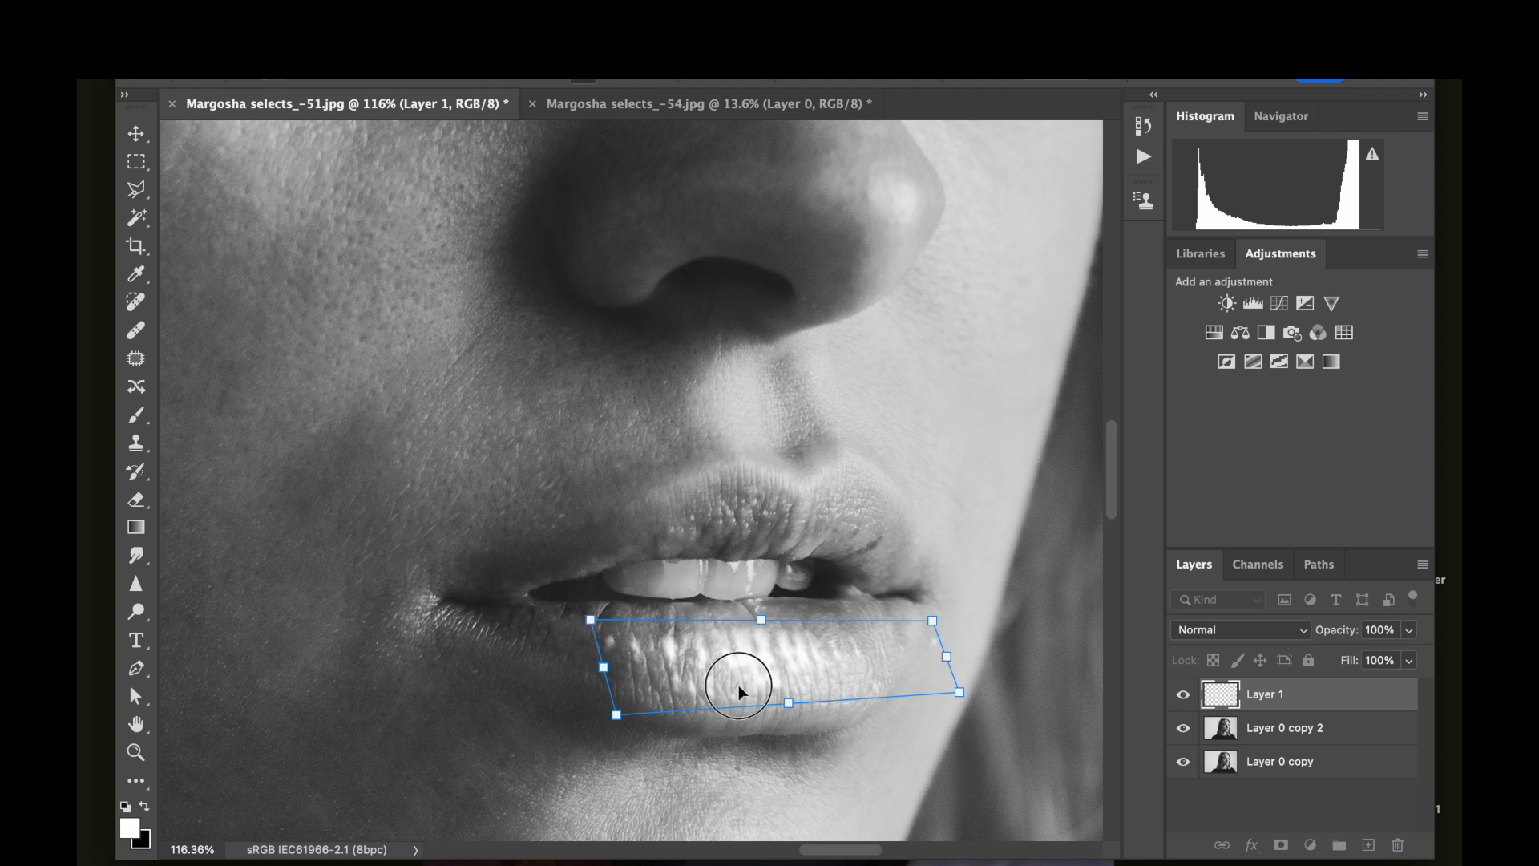
pyautogui.moveTo(738, 682); pyautogui.dragTo(738, 681)
pyautogui.press('Return')
# Set the gloss layer's blend mode to Overlay and its opacity to 75%.
pyautogui.press('b')
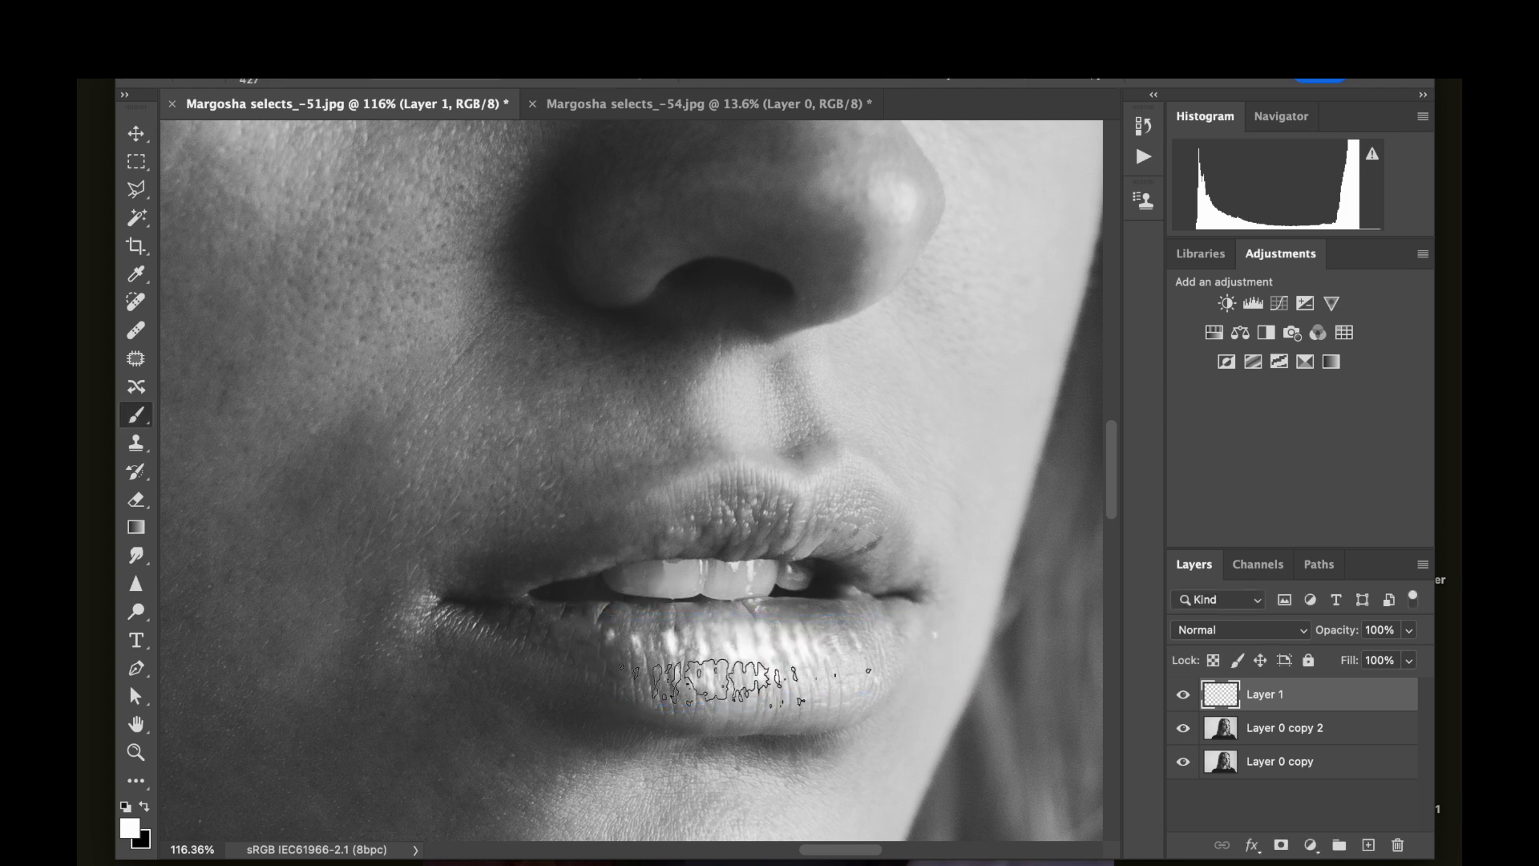
pyautogui.click(1186, 629)
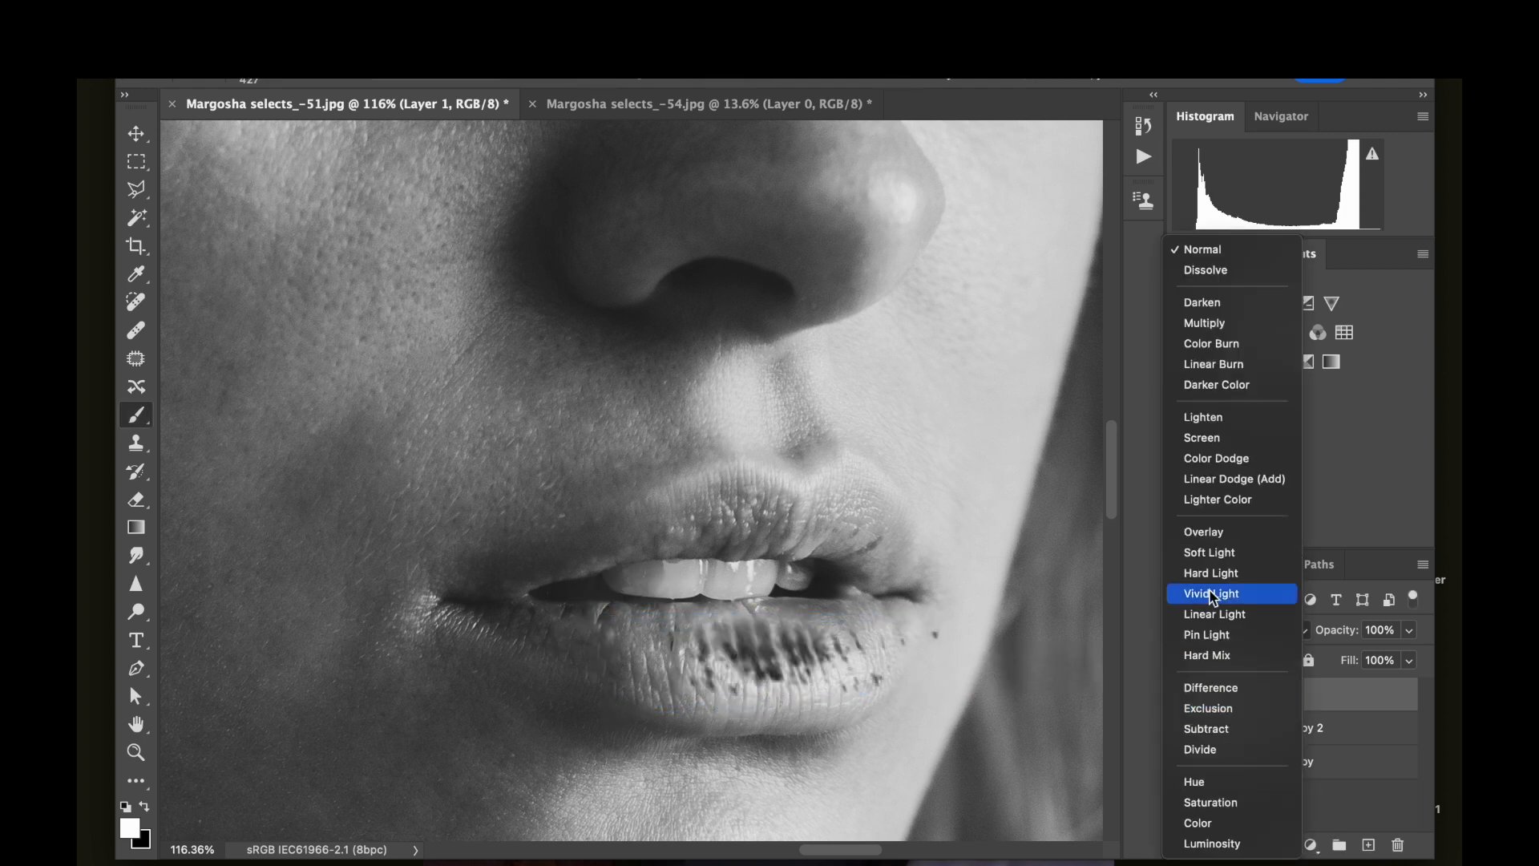
pyautogui.click(1206, 531)
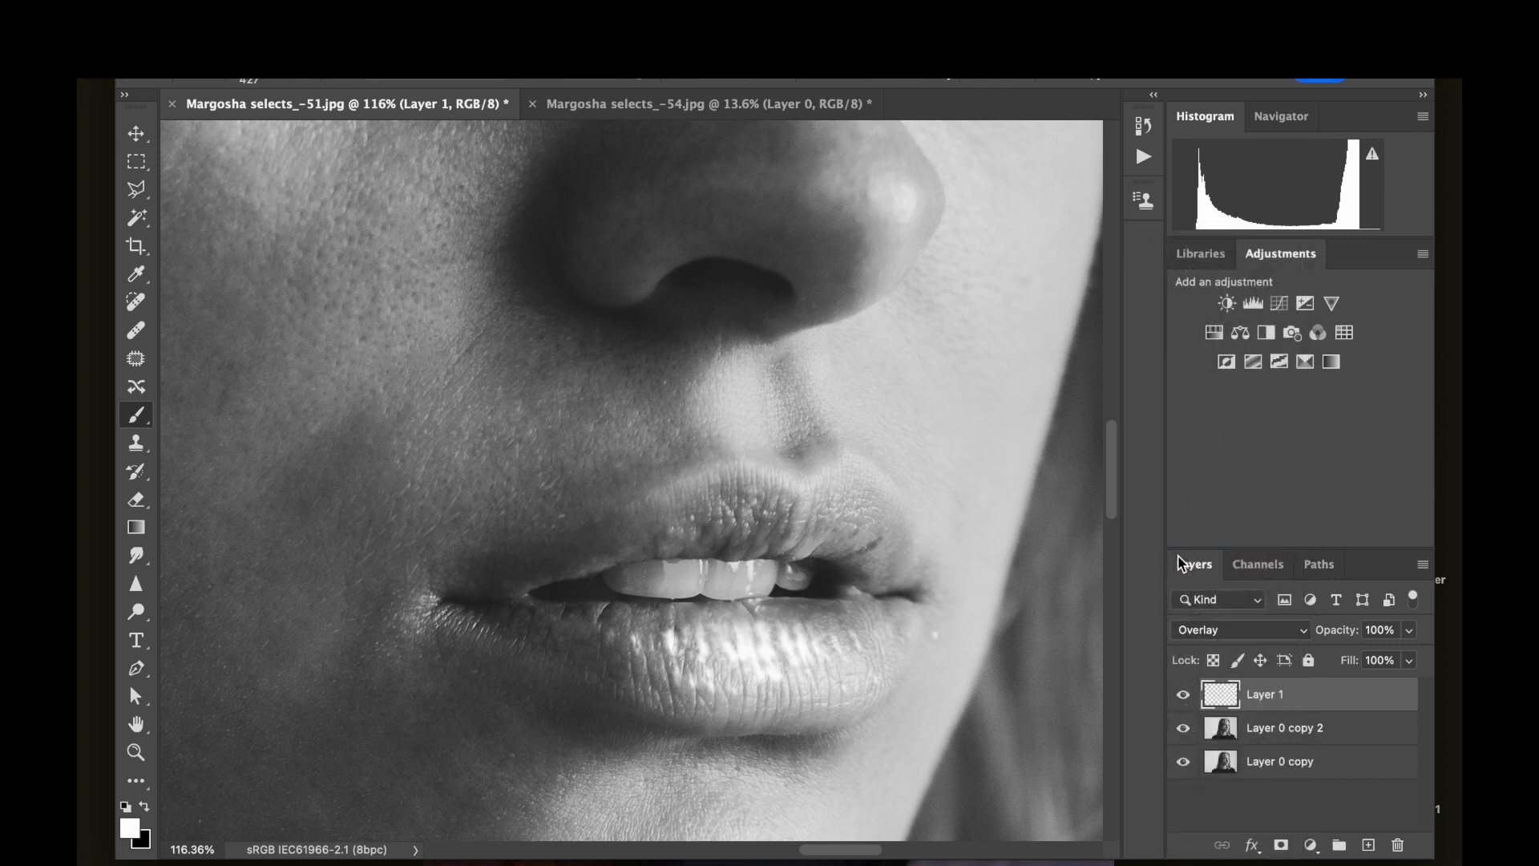
pyautogui.hotkey('ctrl', '0')
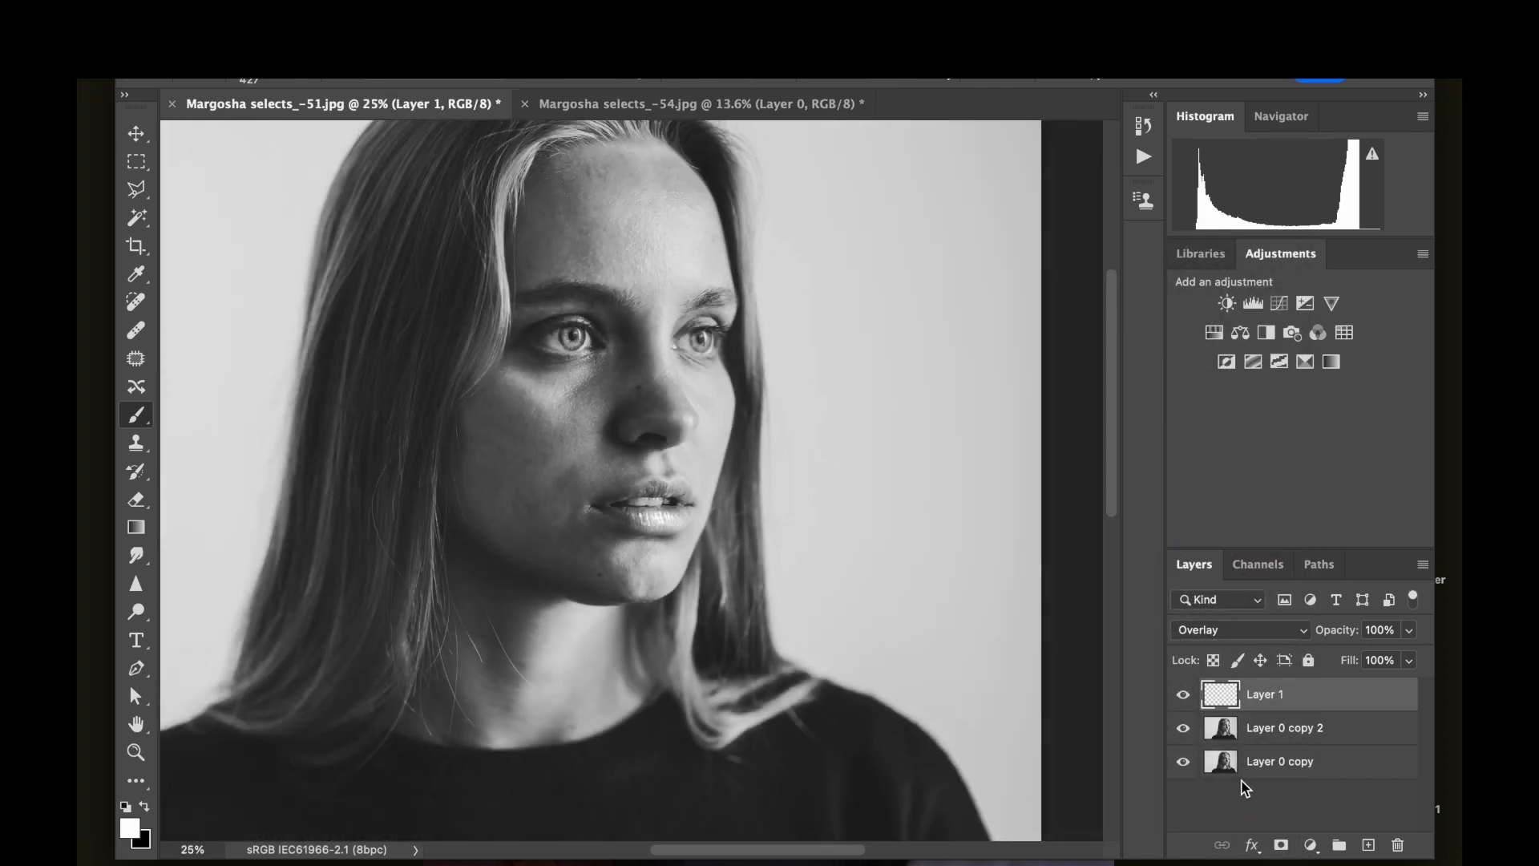
pyautogui.click(1182, 694)
pyautogui.hotkey('ctrl', '+')
pyautogui.click(1410, 630)
pyautogui.moveTo(1405, 659); pyautogui.dragTo(1387, 659)
# Add a layer mask to the gloss layer and paint black around the lips with a soft round brush.
pyautogui.click(1280, 845)
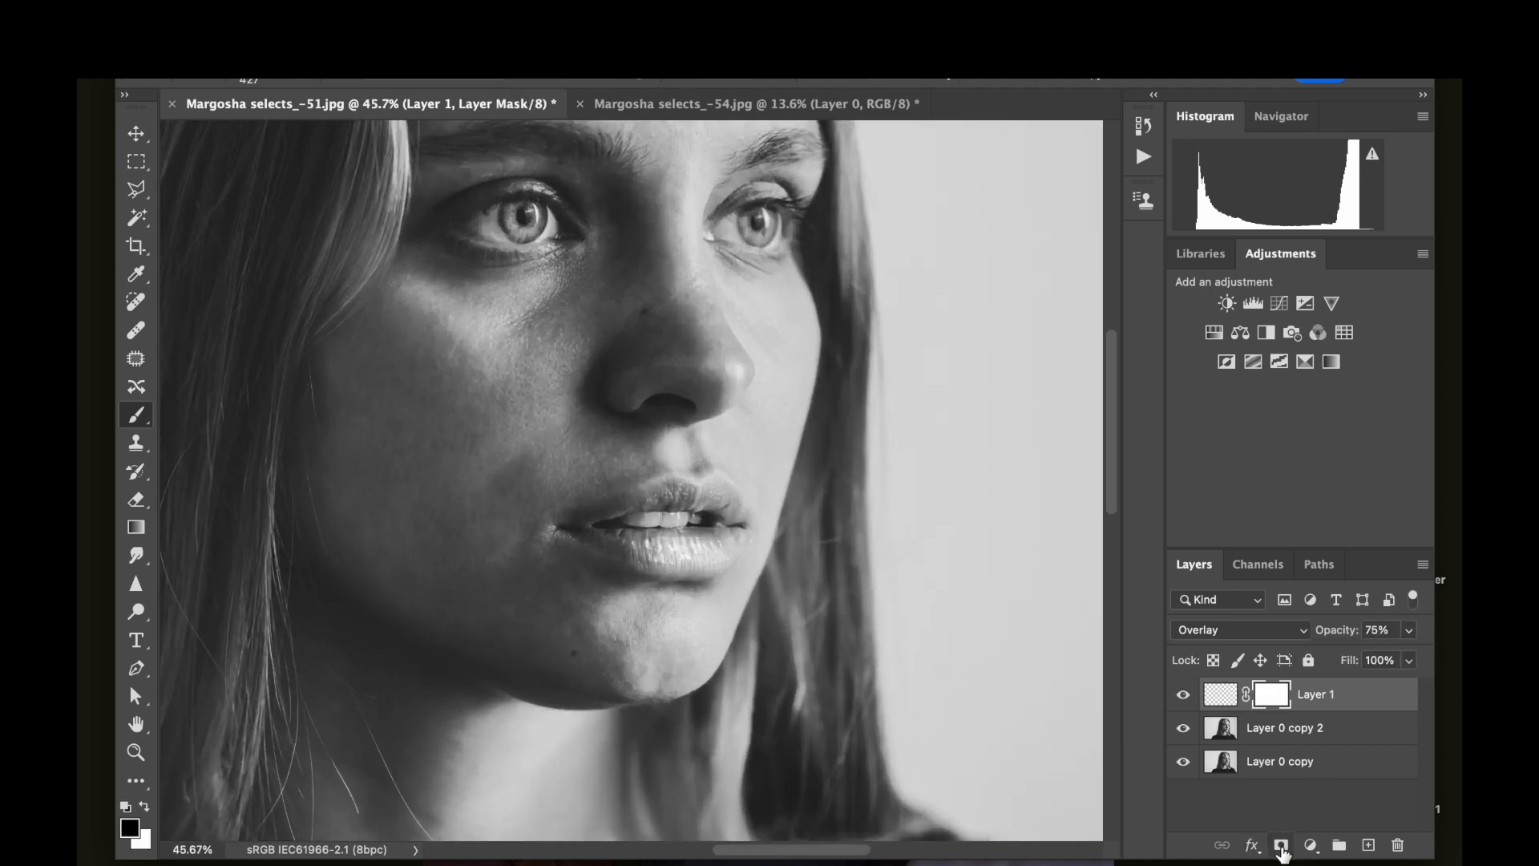
pyautogui.click(265, 79)
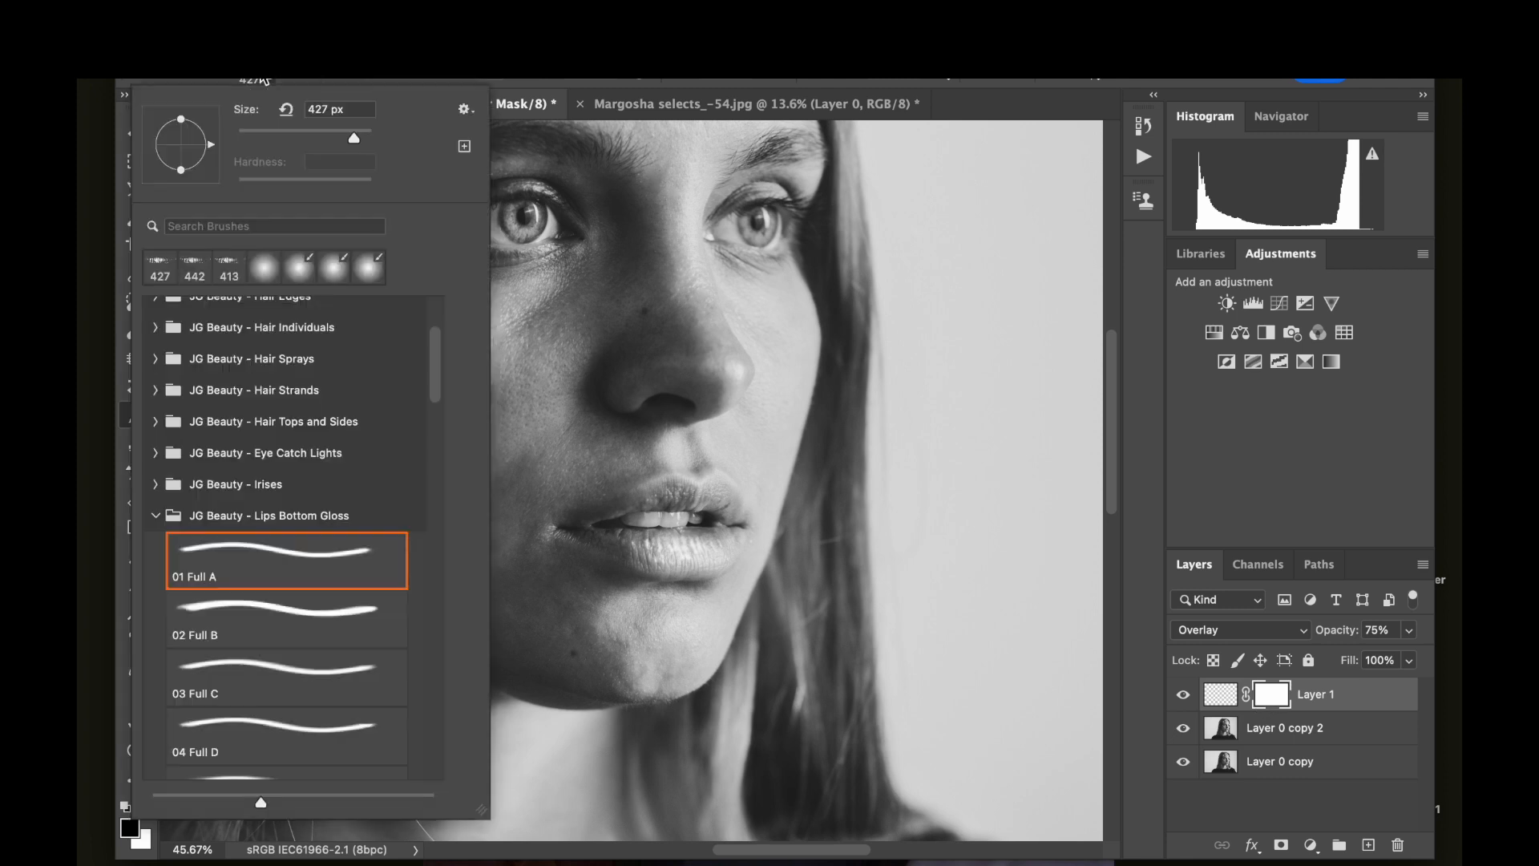
pyautogui.click(266, 267)
pyautogui.moveTo(672, 484); pyautogui.dragTo(682, 484)
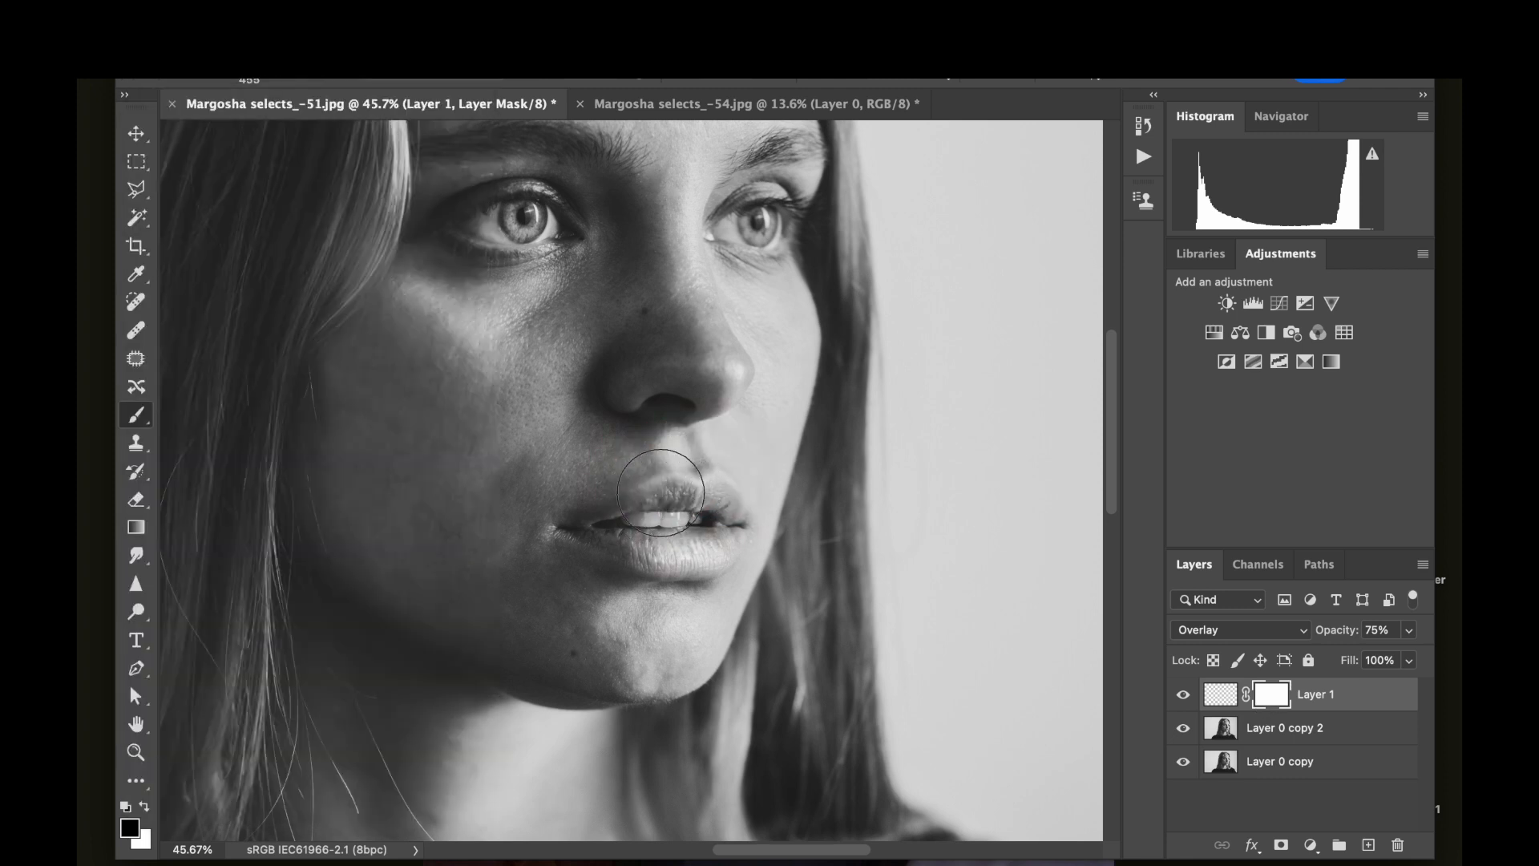
pyautogui.moveTo(692, 485); pyautogui.dragTo(733, 501)
# Set the gloss layer's opacity to 92% and merge it into the retouched portrait layer below.
pyautogui.click(1184, 696)
pyautogui.click(1184, 696)
pyautogui.click(1366, 694)
pyautogui.click(1408, 630)
pyautogui.click(1363, 700)
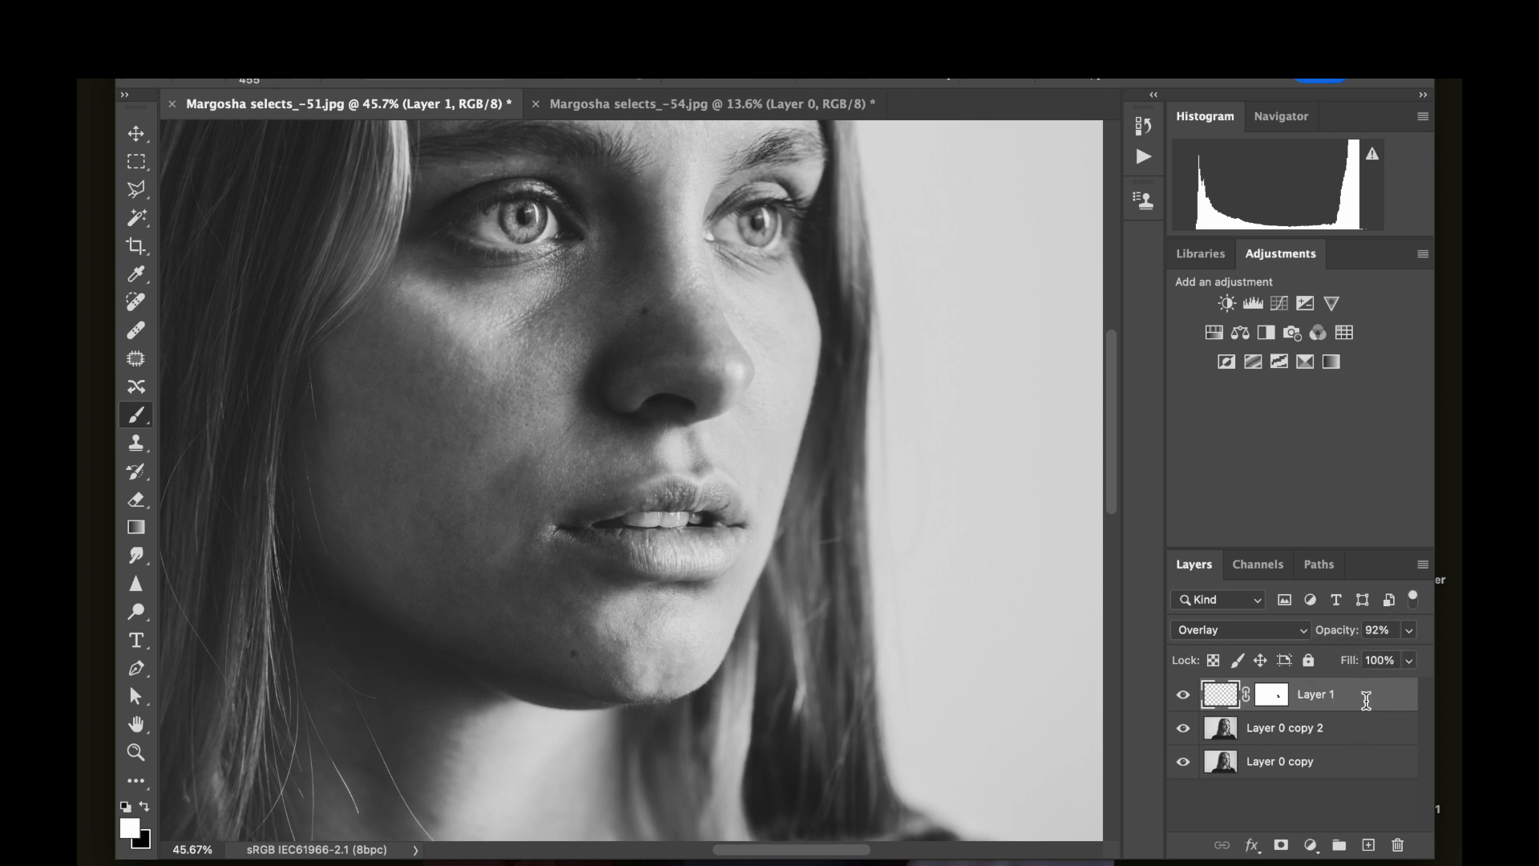
pyautogui.press('super+e')
# Compare the lips before and after by toggling the retouched layer, and check the result in the wider portrait.
pyautogui.press('super+plus')
pyautogui.press('super+plus')
pyautogui.press('v')
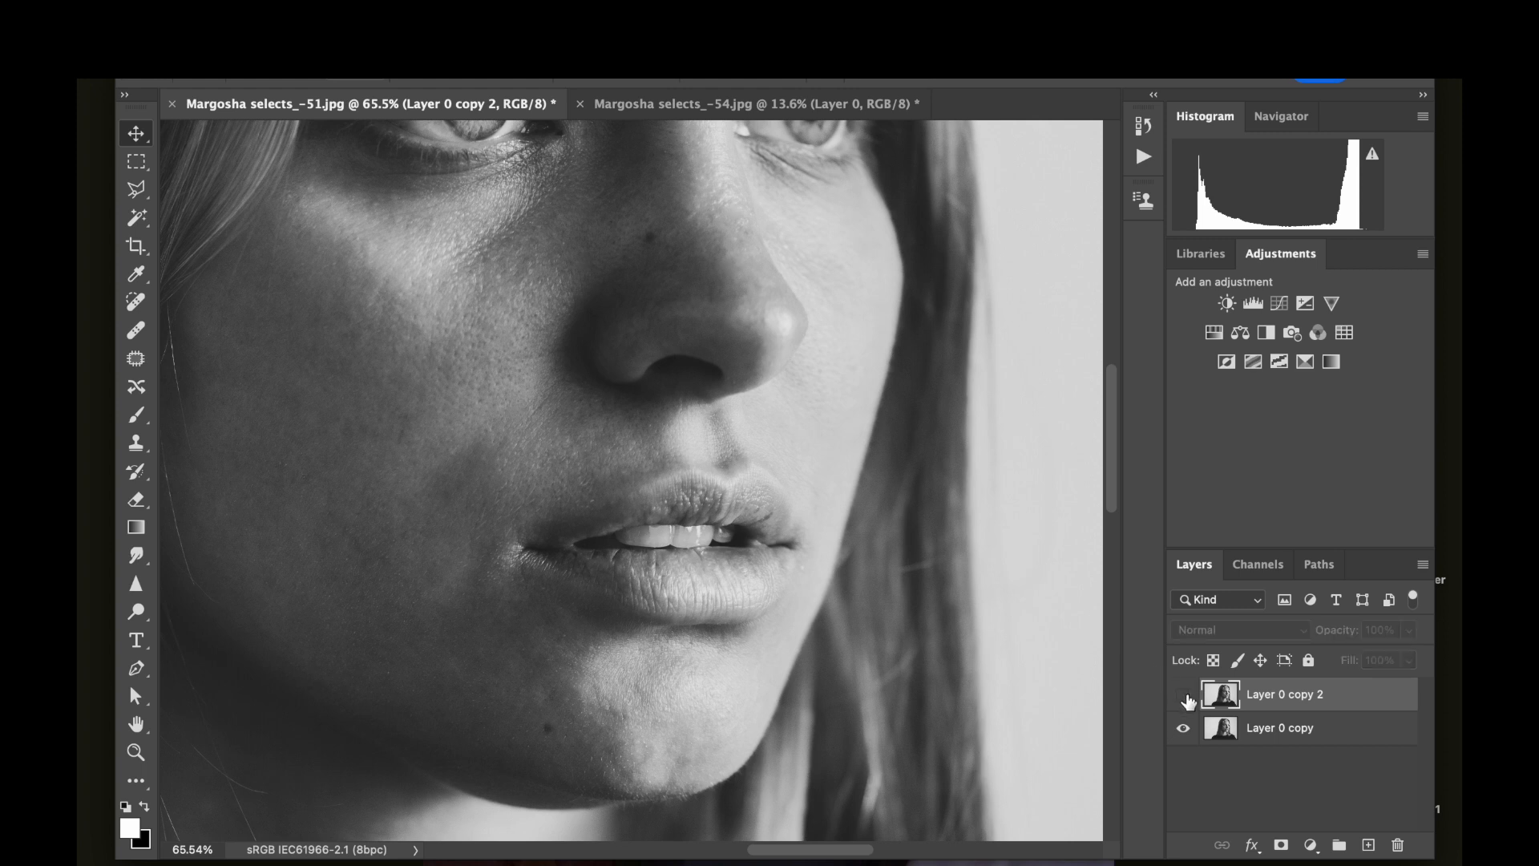
pyautogui.click(1184, 697)
pyautogui.click(1185, 697)
pyautogui.click(1184, 697)
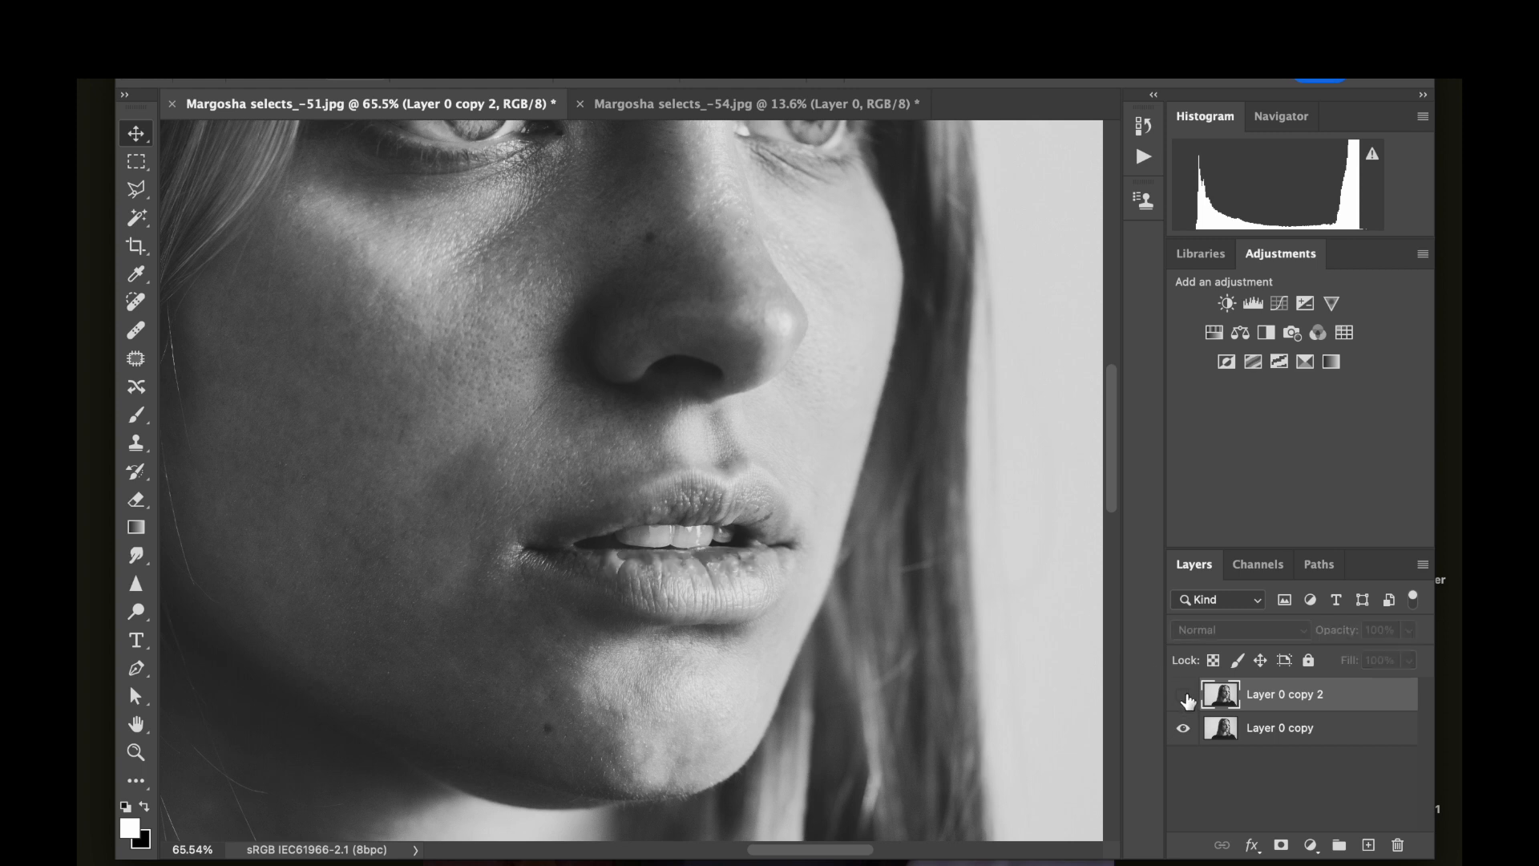
pyautogui.click(1184, 697)
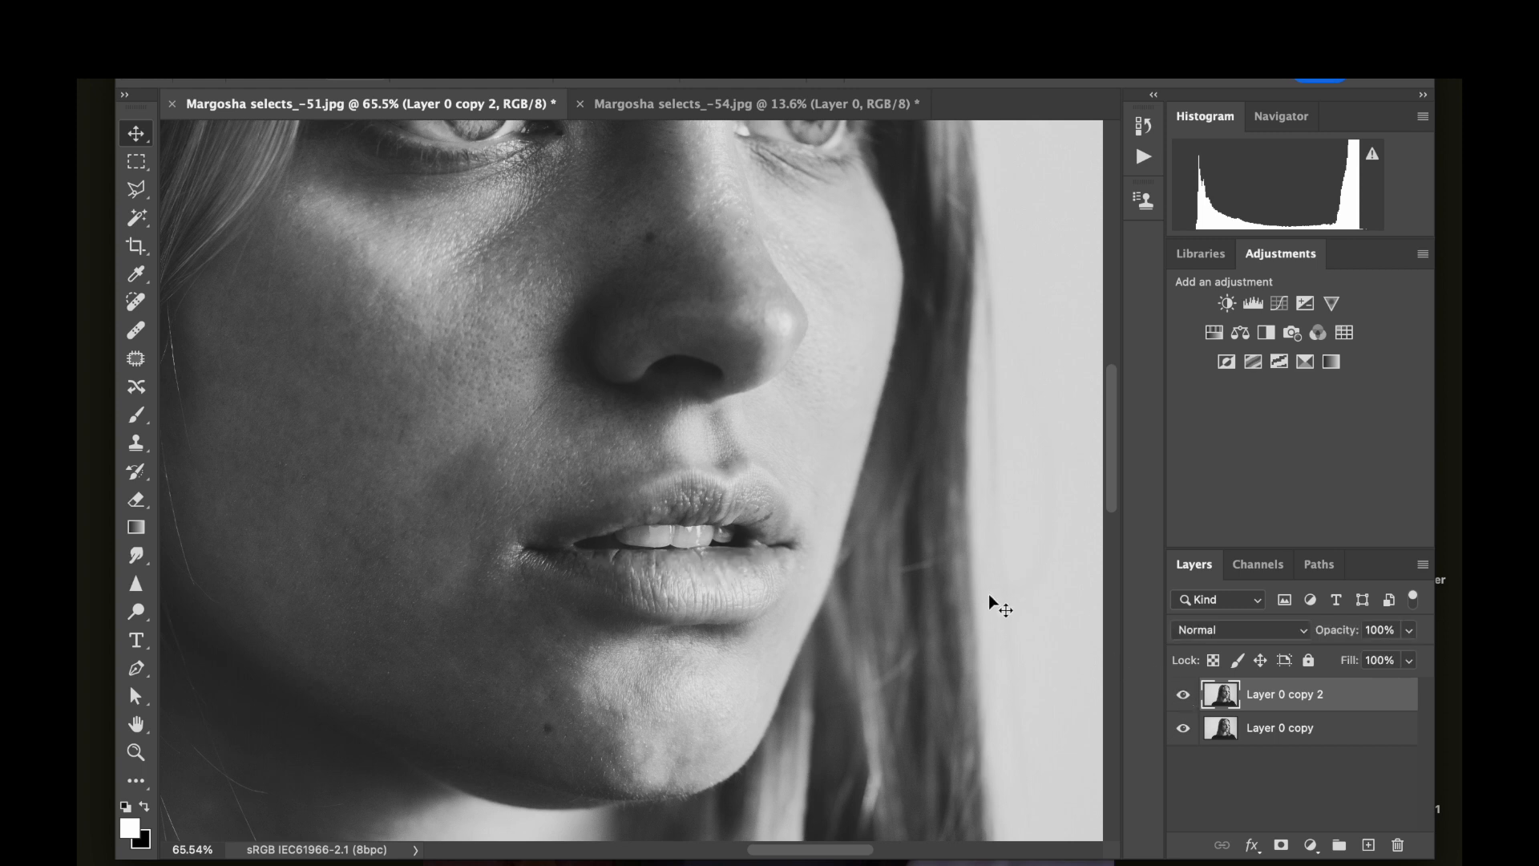
pyautogui.scroll(-4, 988, 593)
pyautogui.scroll(-1, 988, 595)
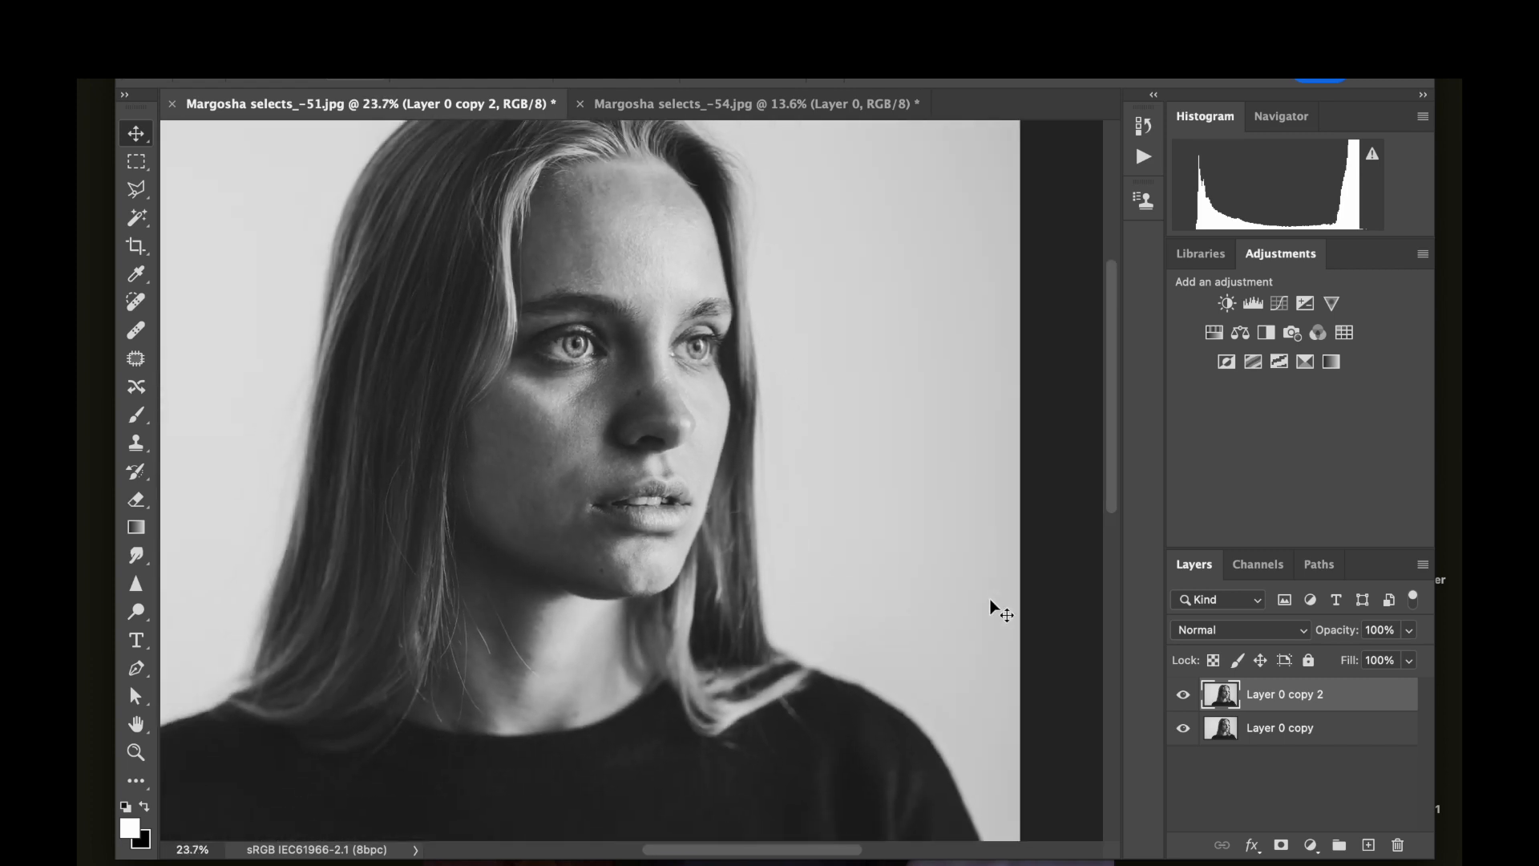